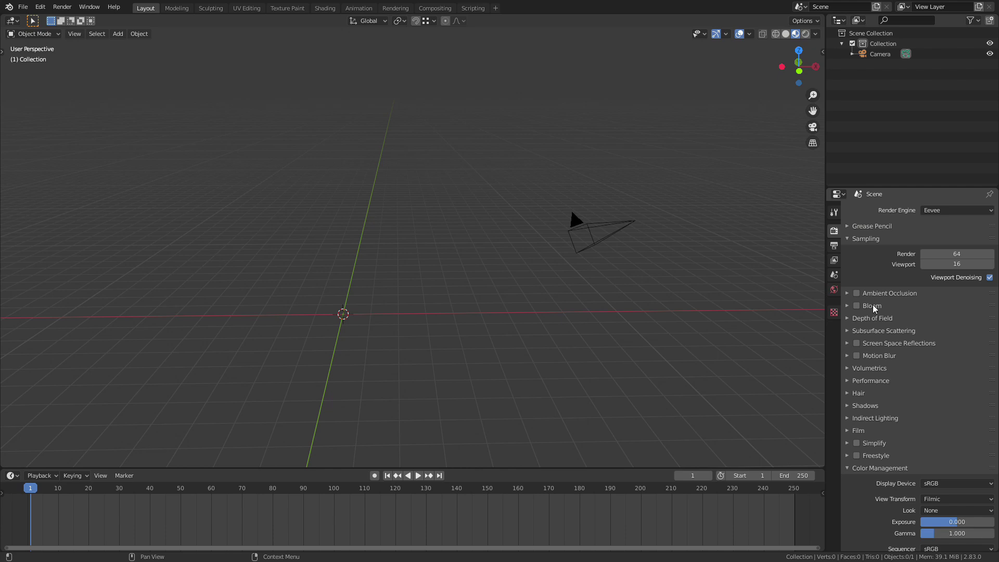
Enable Bloom in the Eevee render settings.
{"action": "left_click", "coordinate": [859, 308]}
Set the World background colour to black by dragging its Value to 0.
{"action": "left_click", "coordinate": [833, 290]}
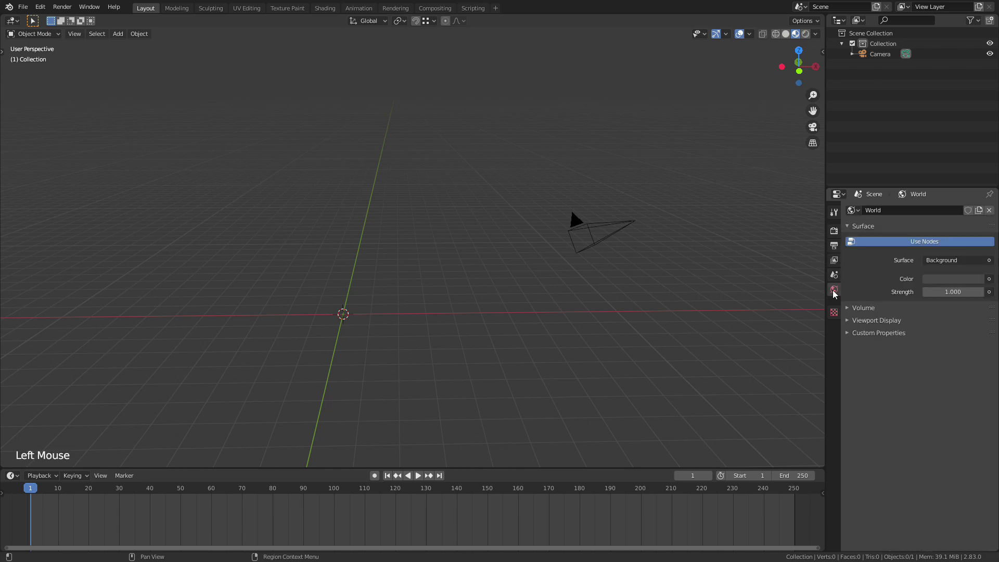
{"action": "left_click", "coordinate": [929, 281]}
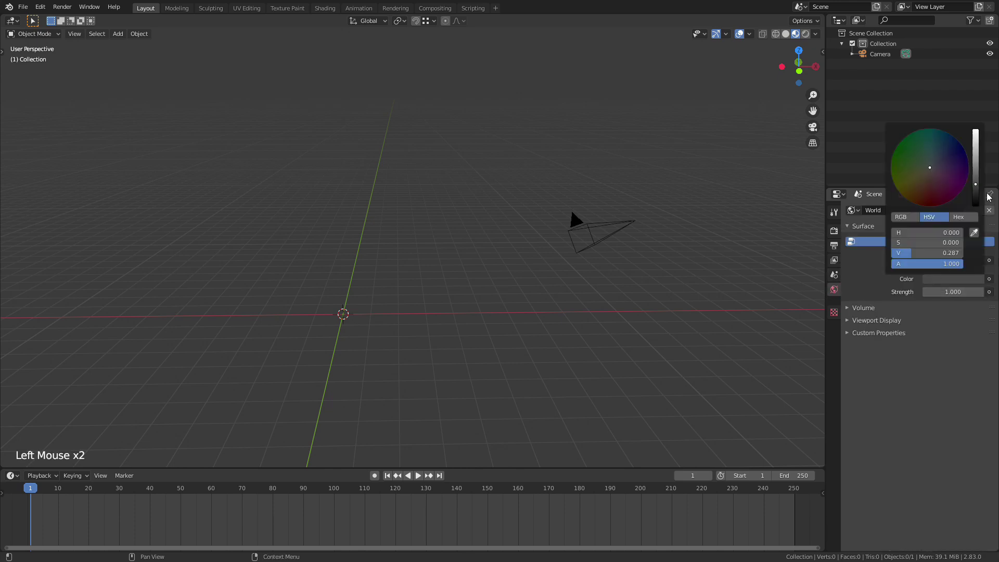
{"action": "left_click_drag", "start_coordinate": [979, 193], "coordinate": [977, 208]}
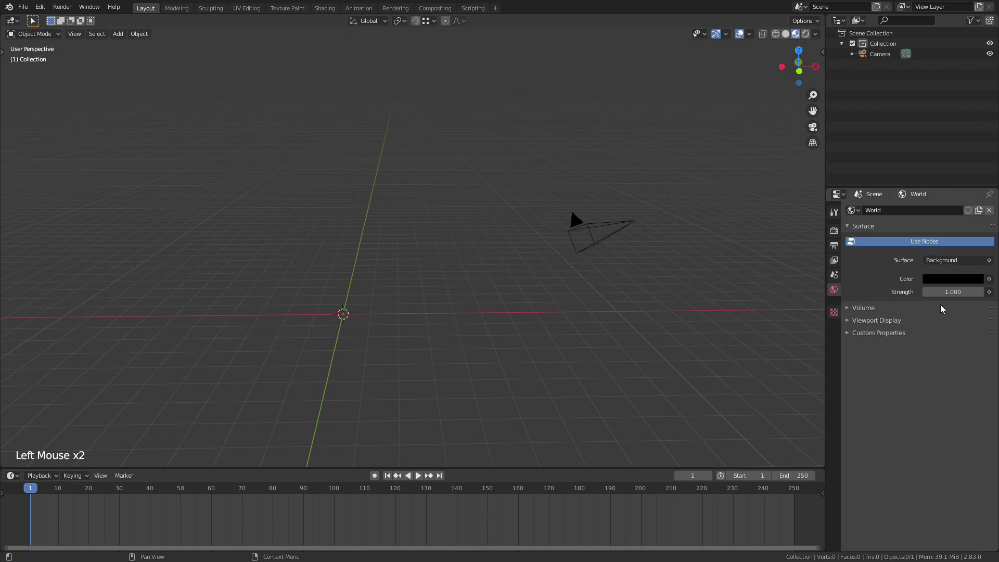
Switch the viewport to Rendered shading with the Y axis standing upright.
{"action": "key", "text": "z"}
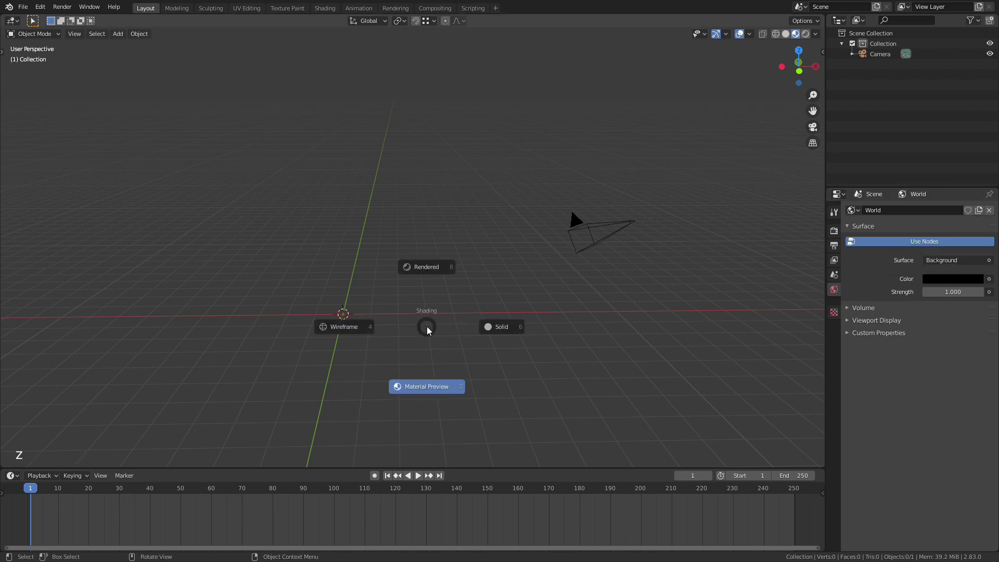
{"action": "left_click", "coordinate": [426, 266]}
{"action": "scroll", "coordinate": [317, 303], "scroll_direction": "up", "scroll_amount": 2}
{"action": "scroll", "coordinate": [317, 308], "scroll_direction": "up", "scroll_amount": 3}
{"action": "middle_click_drag", "start_coordinate": [318, 308], "coordinate": [334, 288]}
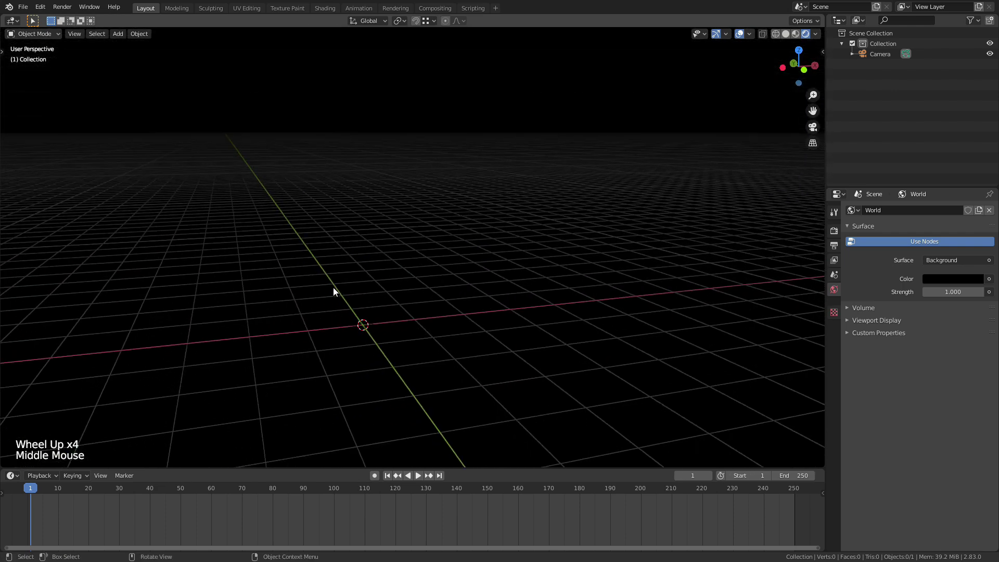
Add a Suzanne monkey mesh in Material Preview and shade it smooth.
{"action": "key", "text": "z"}
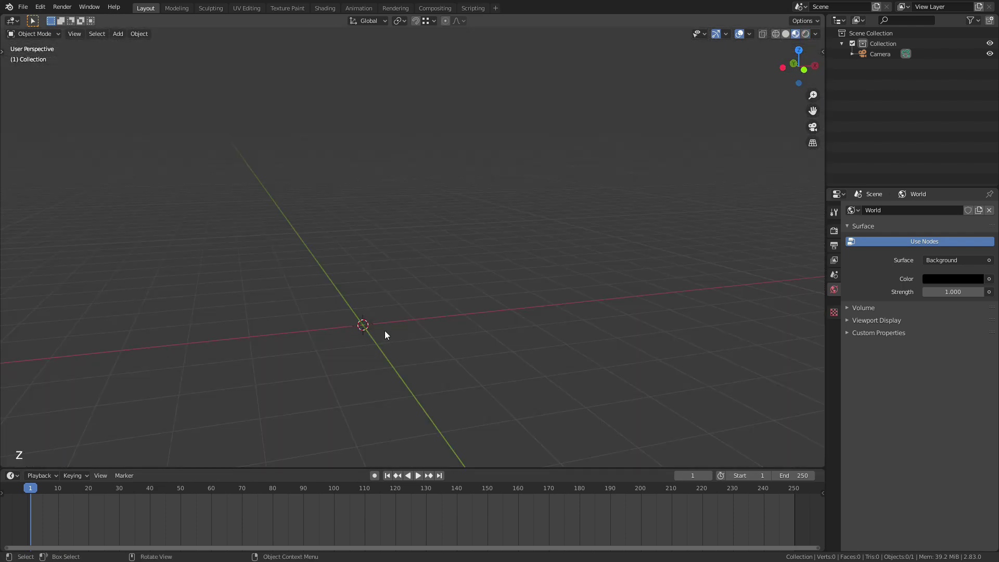
{"action": "key", "text": "shift+a"}
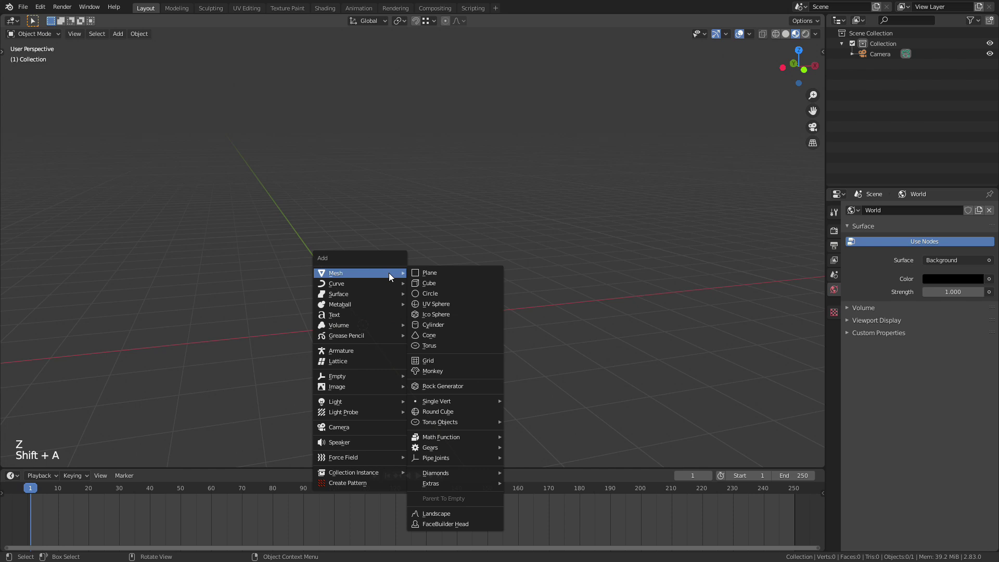
{"action": "left_click", "coordinate": [440, 371]}
{"action": "scroll", "coordinate": [400, 341], "scroll_direction": "up", "scroll_amount": 4}
{"action": "middle_click_drag", "start_coordinate": [401, 341], "coordinate": [365, 325]}
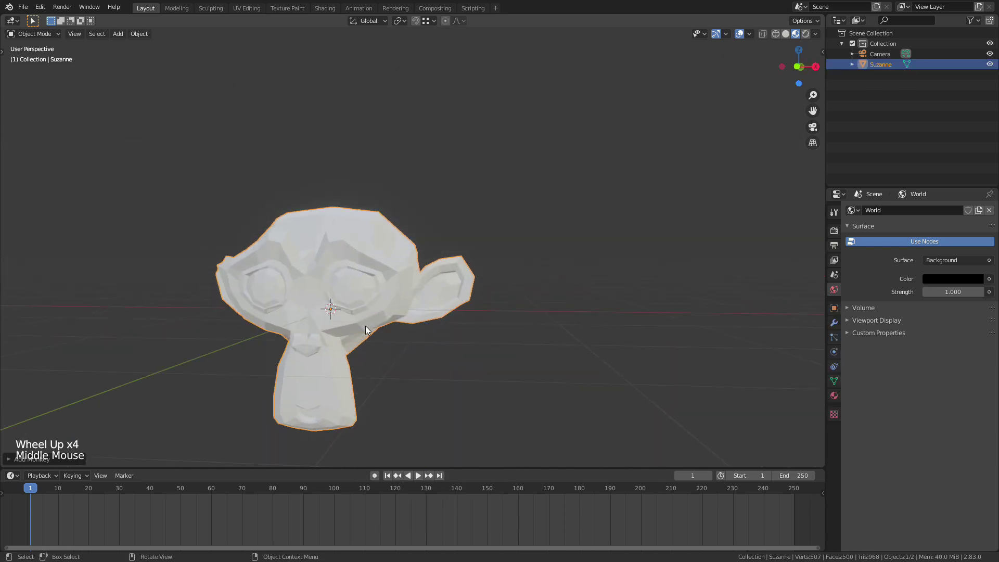
{"action": "scroll", "coordinate": [335, 353], "scroll_direction": "up", "scroll_amount": 2}
{"action": "right_click", "coordinate": [337, 268]}
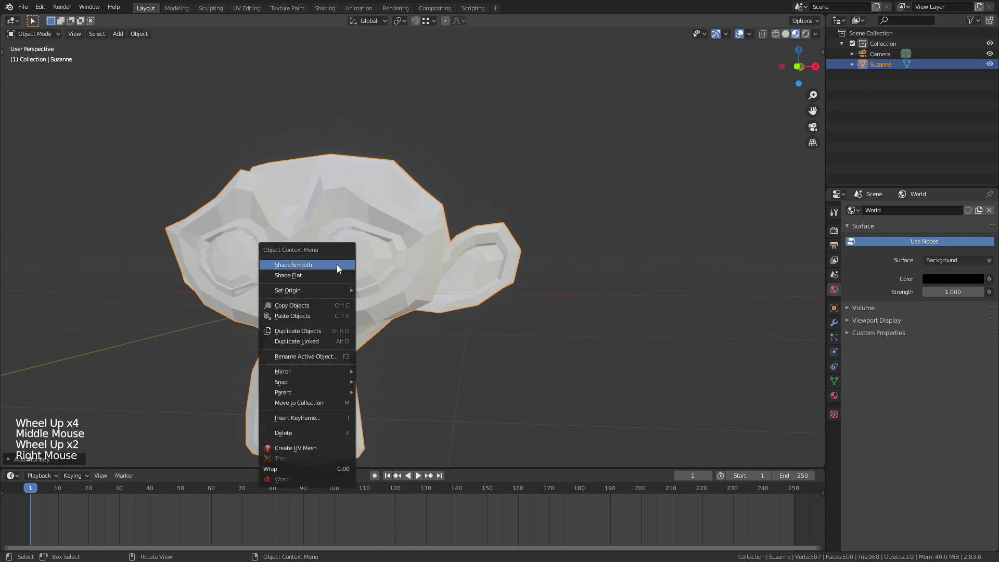
{"action": "left_click", "coordinate": [282, 266]}
Give Suzanne a level 2 Subdivision Surface modifier with Ctrl+2.
{"action": "middle_click_drag", "start_coordinate": [397, 242], "coordinate": [341, 309]}
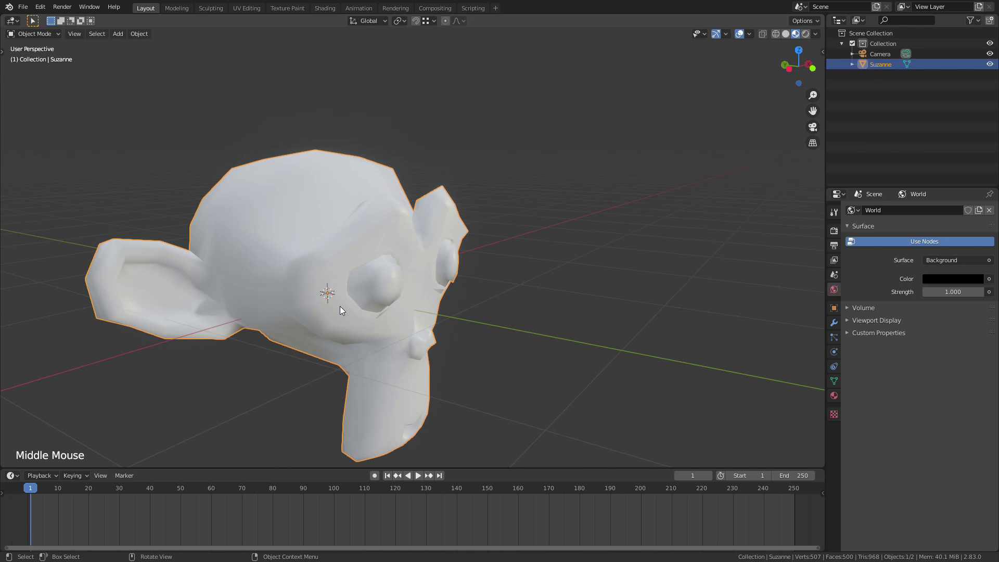
{"action": "key", "text": "ctrl"}
{"action": "key", "text": "ctrl+2"}
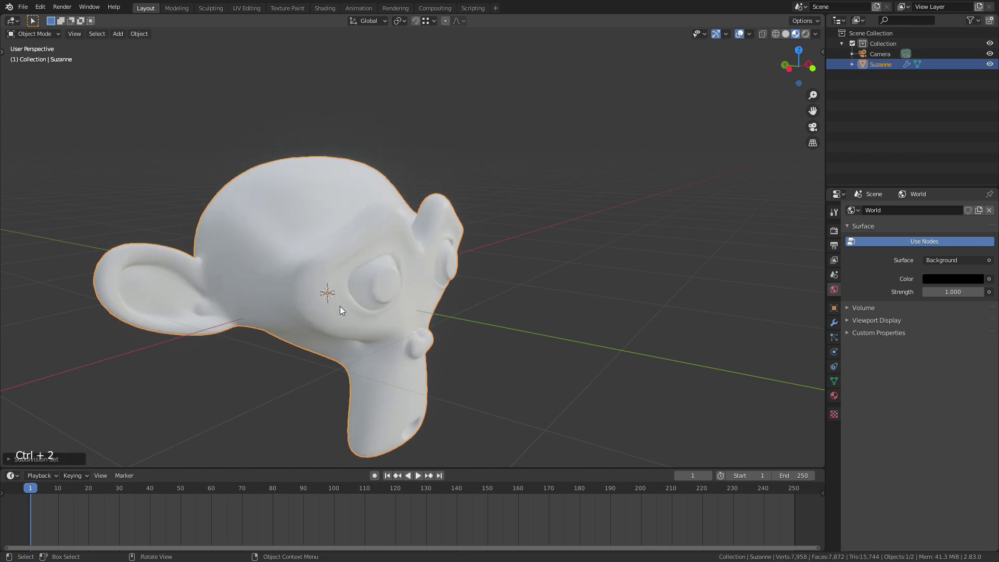
{"action": "left_click", "coordinate": [834, 322]}
{"action": "middle_click_drag", "start_coordinate": [532, 357], "coordinate": [303, 345]}
{"action": "scroll", "coordinate": [234, 344], "scroll_direction": "down", "scroll_amount": 2}
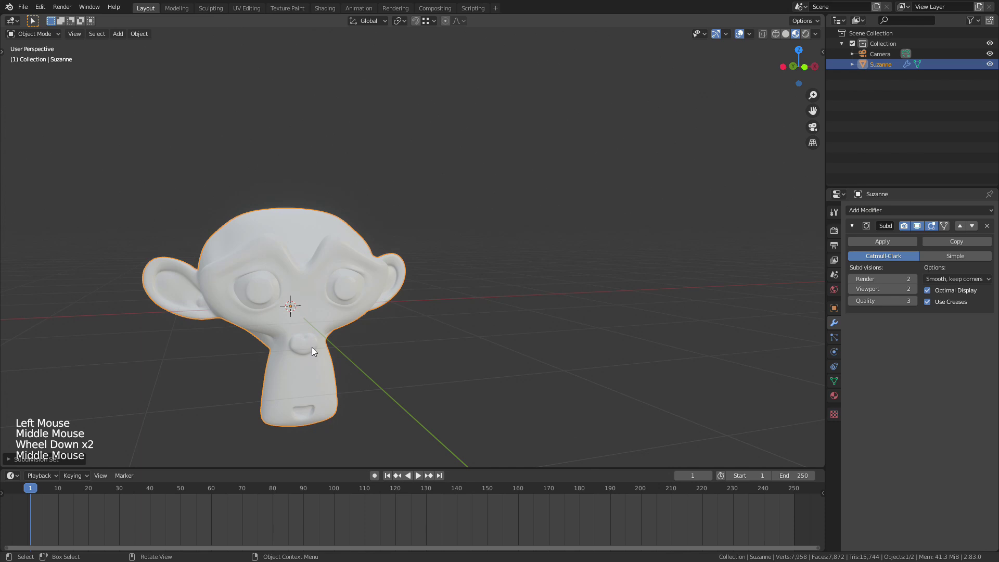
In the Shading workspace, create Material.001 for Suzanne and delete its Principled BSDF node.
{"action": "left_click", "coordinate": [325, 9]}
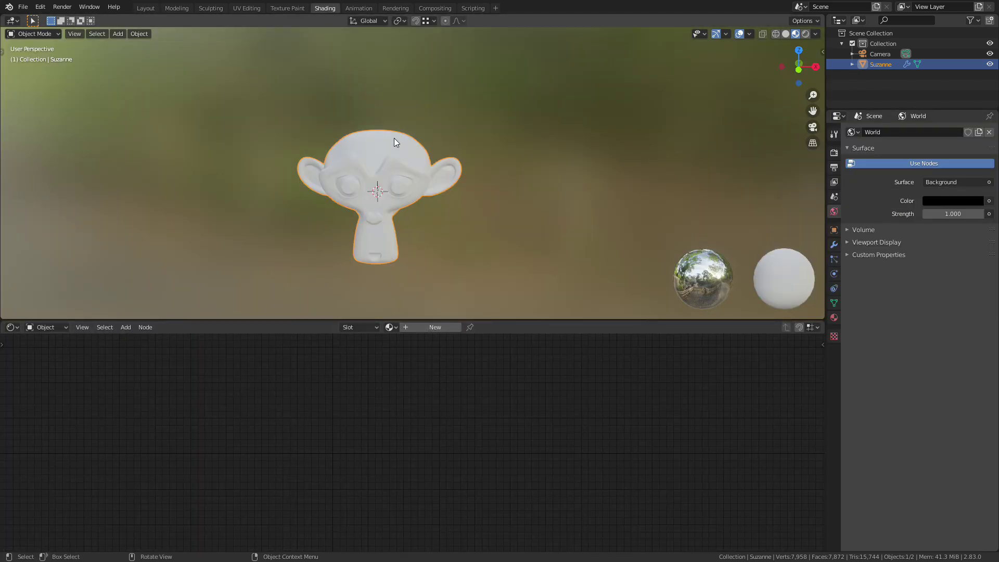
{"action": "left_click", "coordinate": [437, 328]}
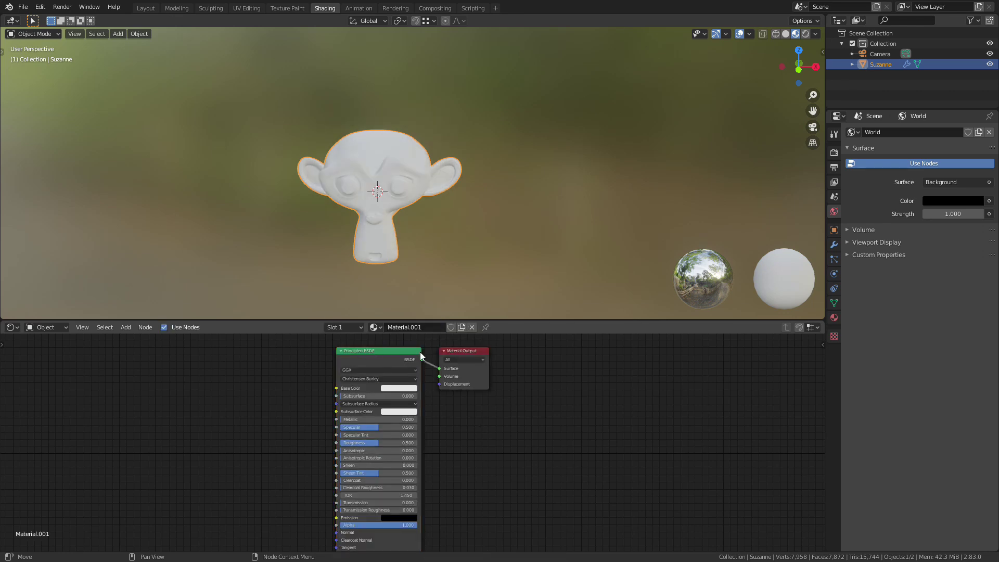
{"action": "scroll", "coordinate": [333, 371], "scroll_direction": "up", "scroll_amount": 3}
{"action": "left_click", "coordinate": [382, 398]}
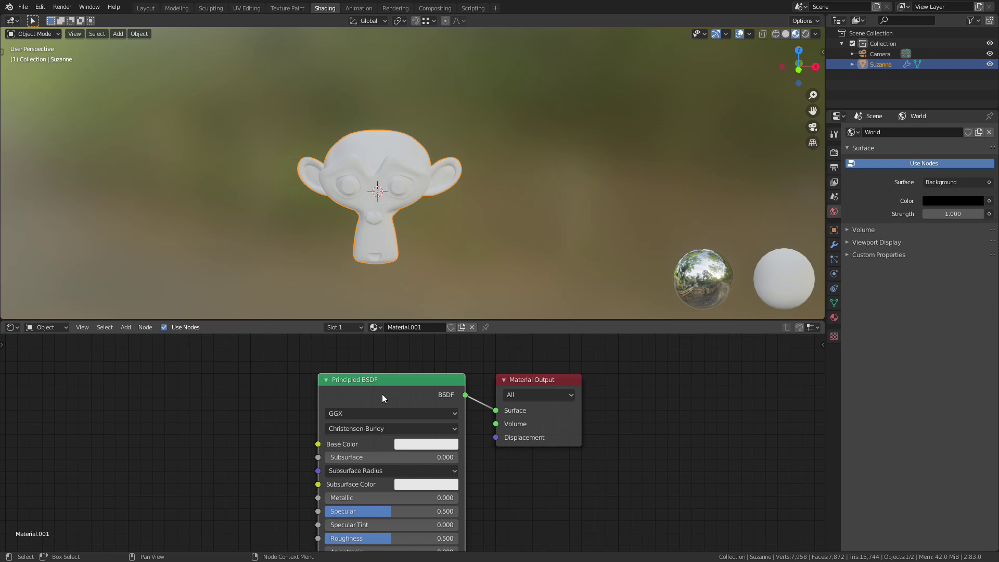
{"action": "key", "text": "x"}
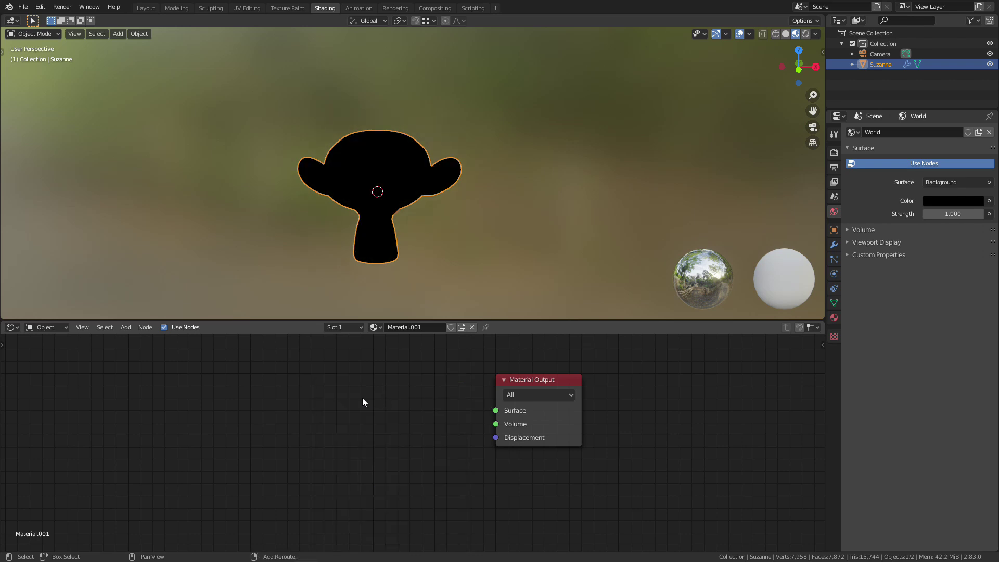
Add an Emission node and wire it into the Material Output's Surface socket.
{"action": "key", "text": "shift+a"}
{"action": "left_click", "coordinate": [362, 398]}
{"action": "type", "text": "emis"}
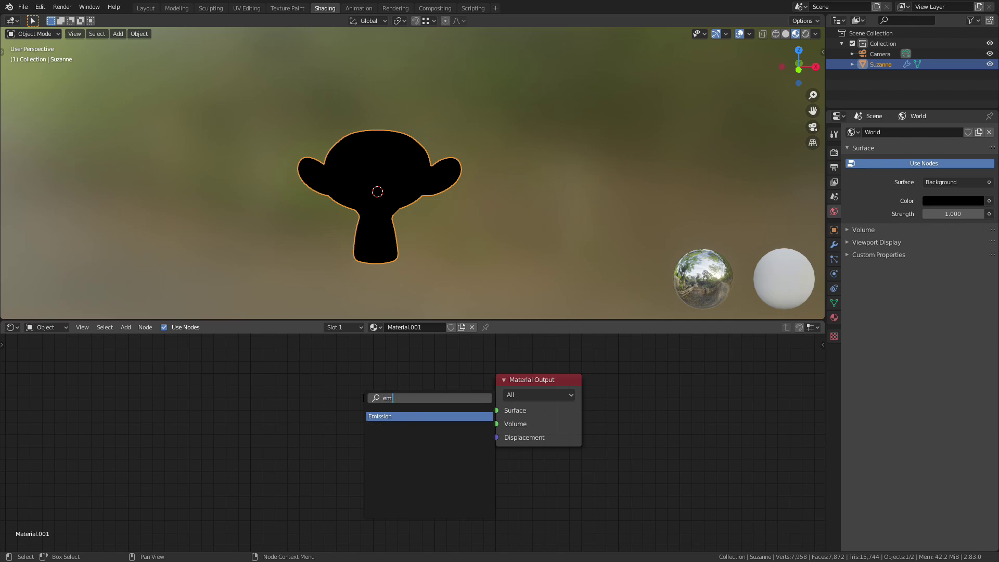
{"action": "key", "text": "Return"}
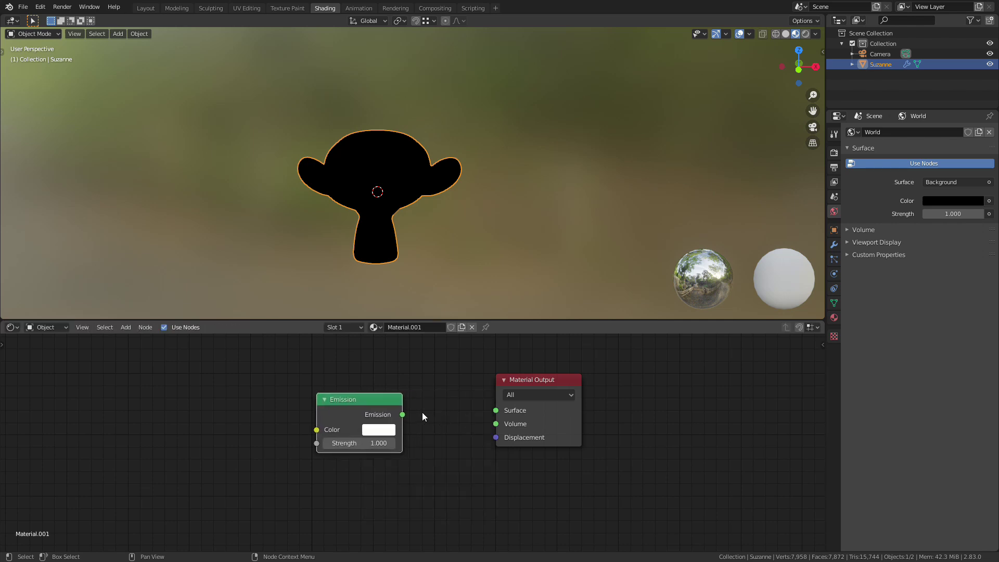
{"action": "mouse_move", "coordinate": [403, 415]}
{"action": "left_mouse_down"}
{"action": "mouse_move", "coordinate": [446, 330]}
{"action": "mouse_move", "coordinate": [510, 404]}
{"action": "left_mouse_up"}
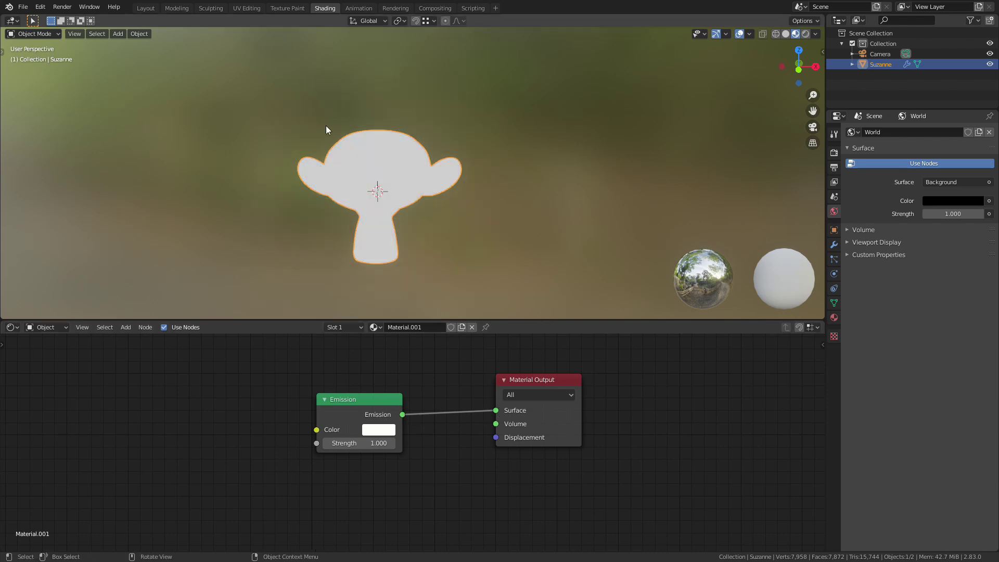
{"action": "scroll", "coordinate": [348, 217], "scroll_direction": "up", "scroll_amount": 3}
{"action": "middle_click_drag", "start_coordinate": [348, 217], "coordinate": [286, 209]}
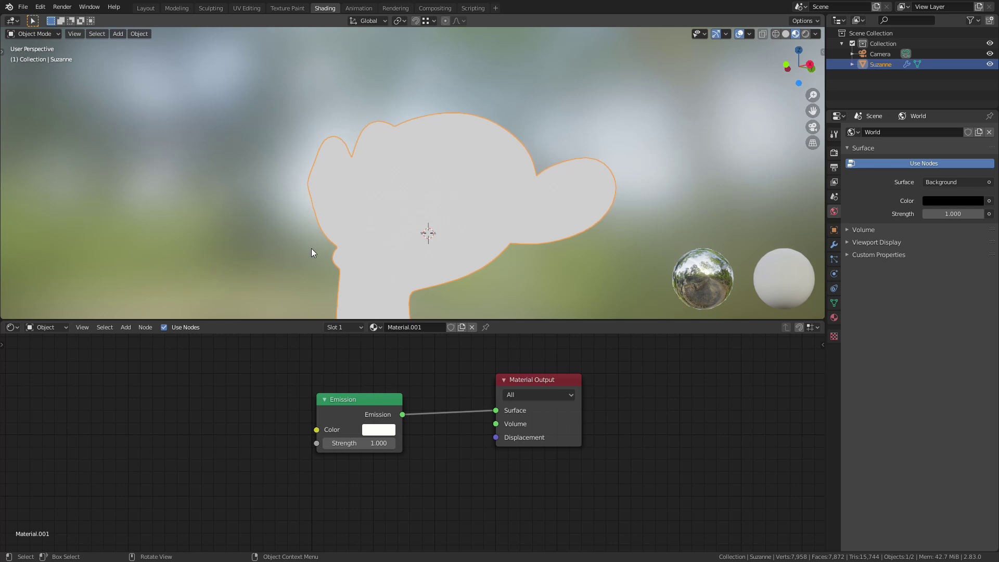
{"action": "middle_click_drag", "start_coordinate": [427, 307], "coordinate": [472, 260]}
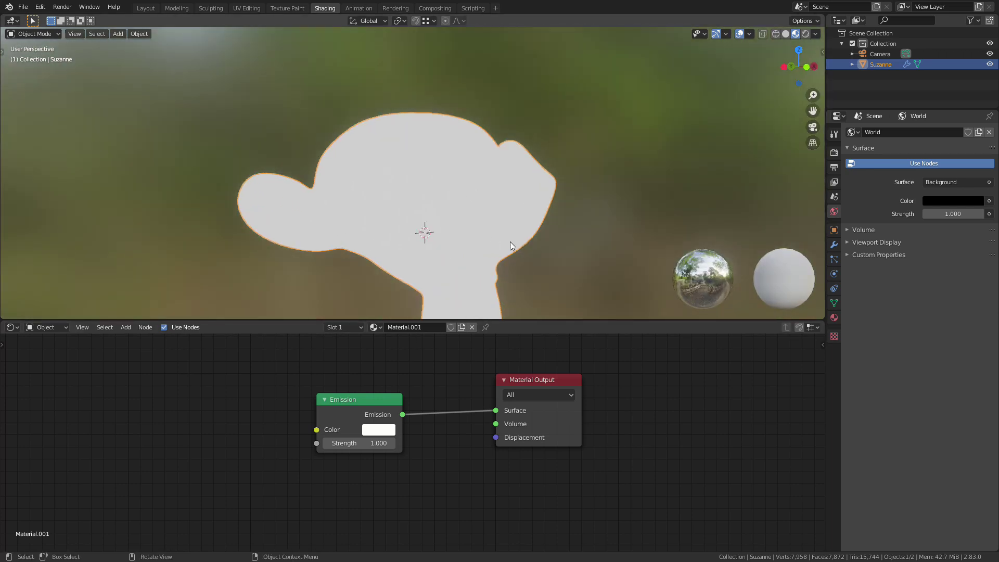
{"action": "scroll", "coordinate": [495, 210], "scroll_direction": "down", "scroll_amount": 2}
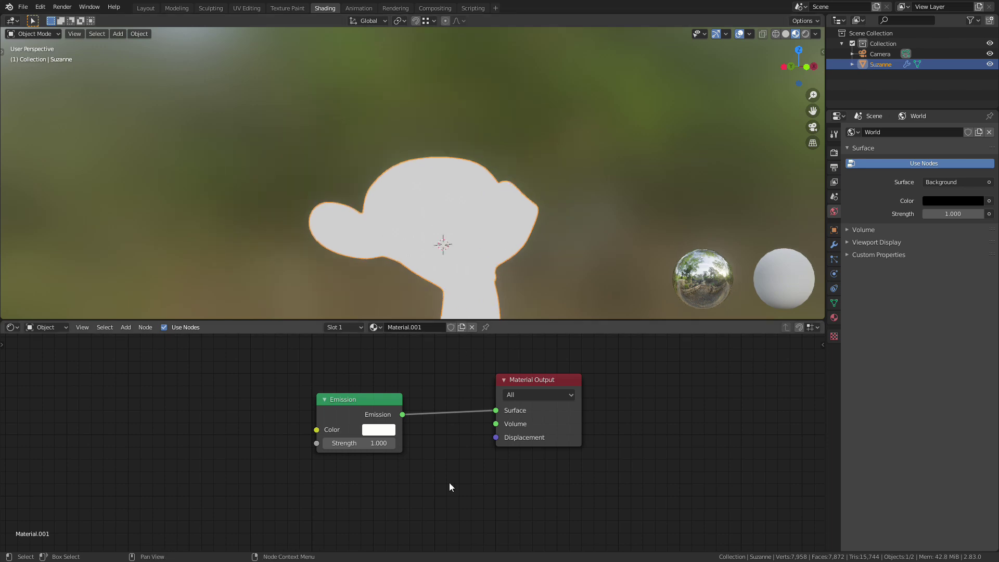
Duplicate the Emission node below the original and set the copy's Strength to 10.
{"action": "scroll", "coordinate": [449, 484], "scroll_direction": "up", "scroll_amount": 1}
{"action": "left_click", "coordinate": [360, 406]}
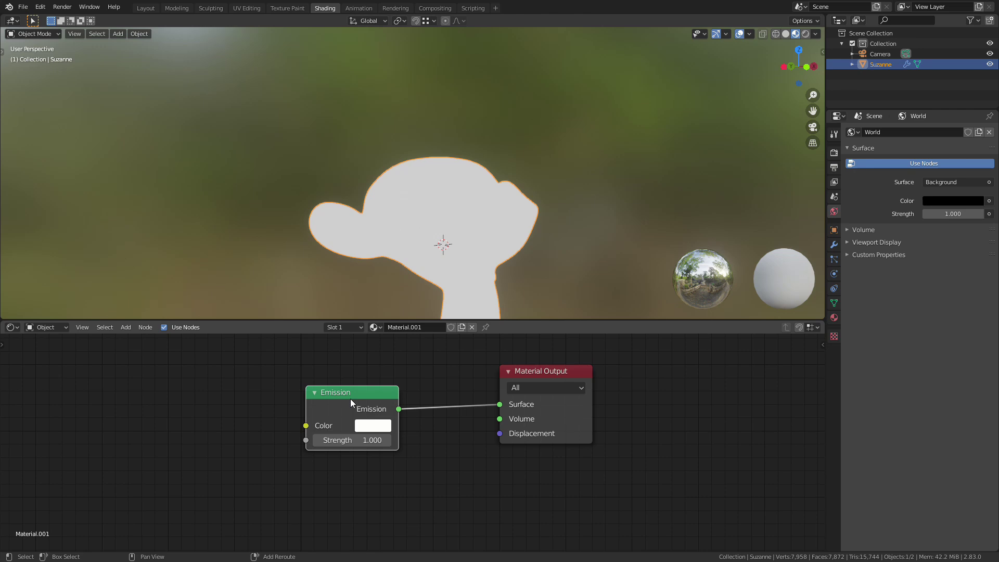
{"action": "key", "text": "shift+d"}
{"action": "left_click", "coordinate": [354, 478]}
{"action": "left_click", "coordinate": [360, 514]}
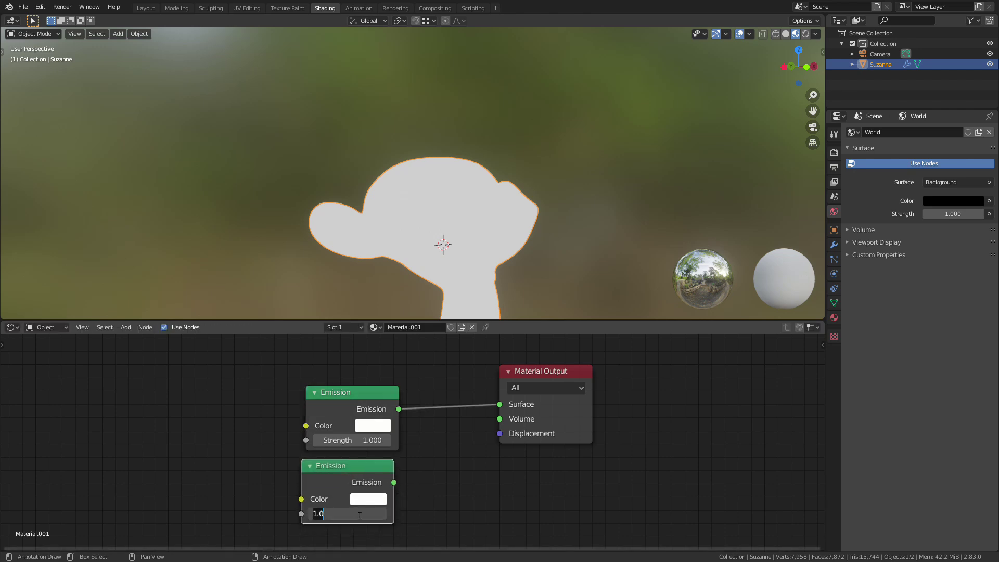
{"action": "type", "text": "10"}
{"action": "key", "text": "Return"}
Drop a Mix Shader onto the Emission–Output link and plug the strength-10 Emission into it.
{"action": "key", "text": "shift+a"}
{"action": "left_click", "coordinate": [441, 440]}
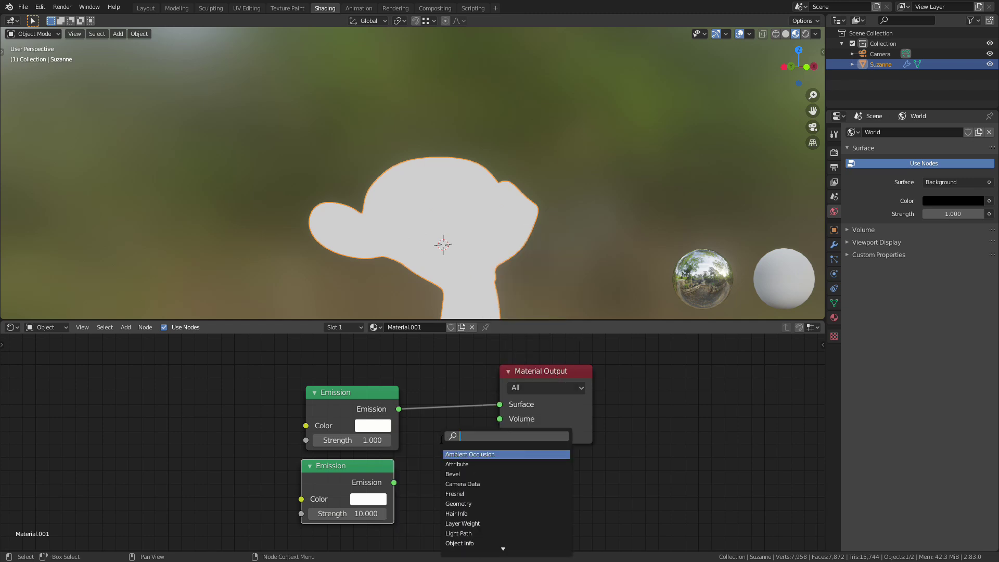
{"action": "type", "text": "mix"}
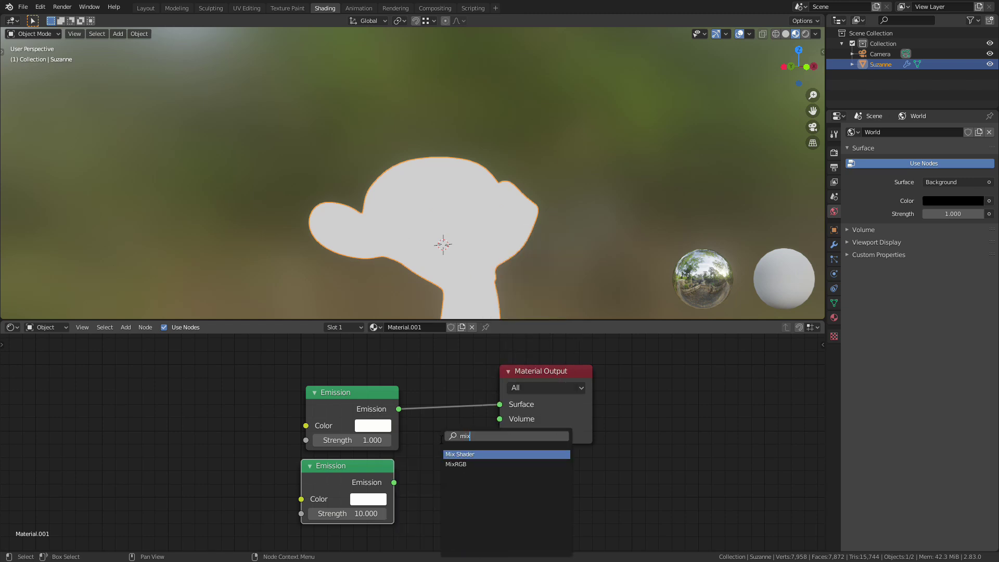
{"action": "key", "text": "Return"}
{"action": "left_click", "coordinate": [449, 386]}
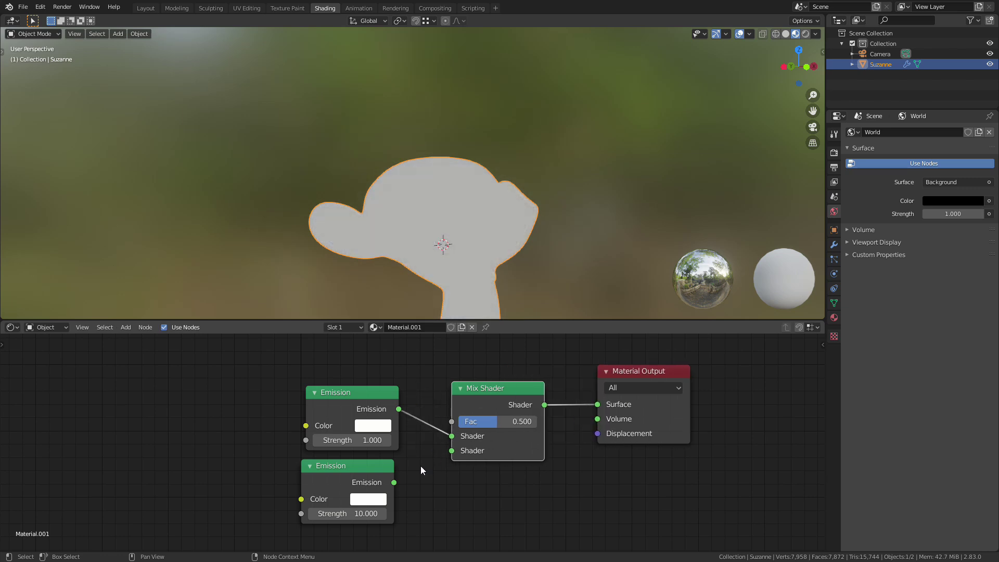
{"action": "left_click_drag", "start_coordinate": [395, 484], "coordinate": [451, 451]}
{"action": "middle_click_drag", "start_coordinate": [401, 294], "coordinate": [405, 344]}
Add a Layer Weight node above the Emissions and link its Facing output to the Mix Shader's Fac.
{"action": "key", "text": "shift+a"}
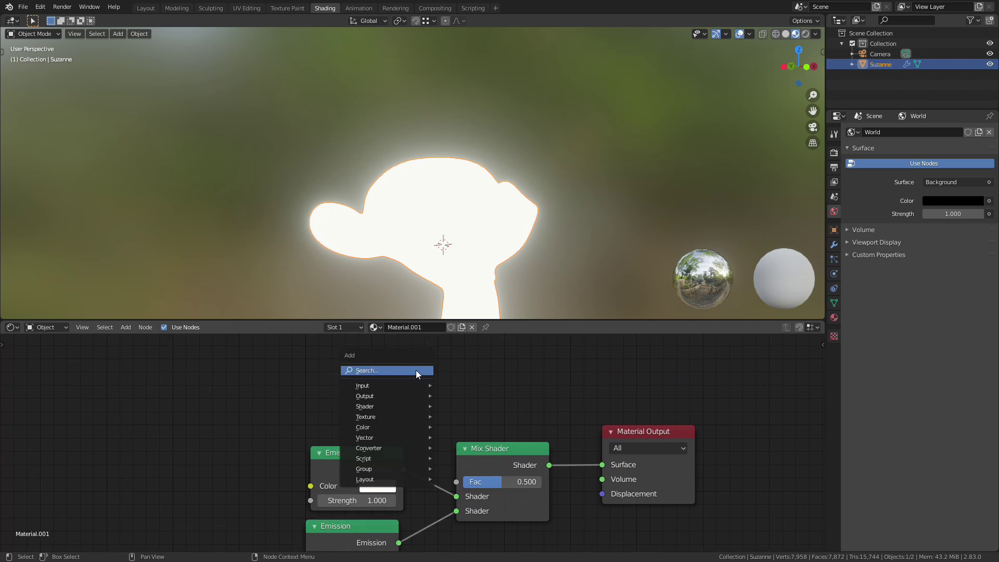
{"action": "left_click", "coordinate": [416, 370]}
{"action": "type", "text": "layer"}
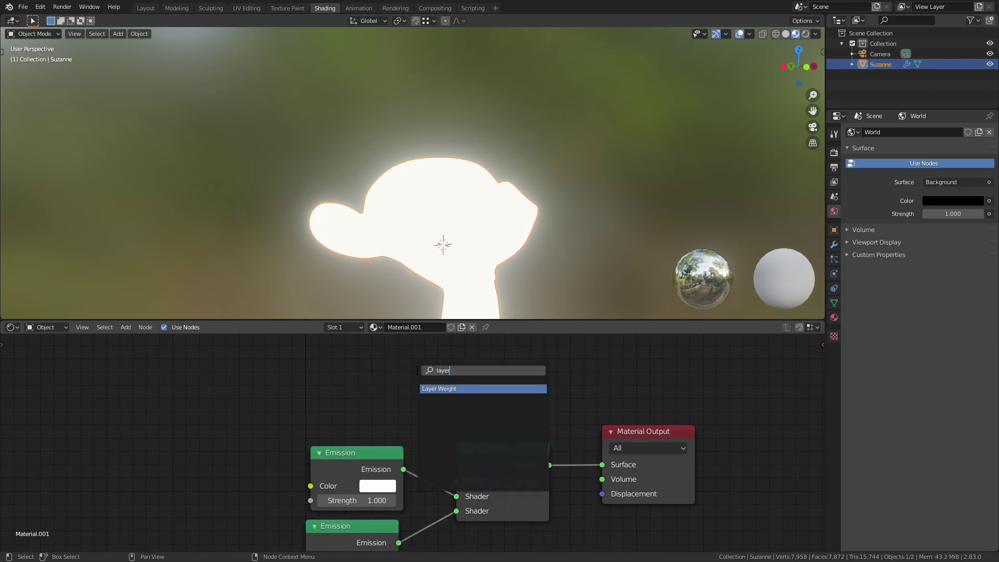
{"action": "key", "text": "Return"}
{"action": "left_click", "coordinate": [324, 364]}
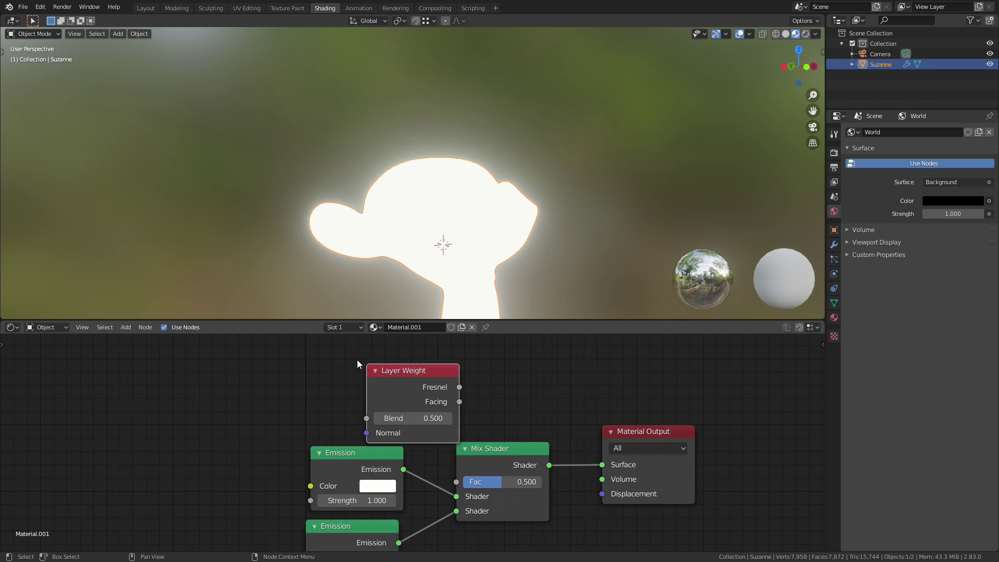
{"action": "left_click_drag", "start_coordinate": [459, 401], "coordinate": [602, 464]}
{"action": "middle_click_drag", "start_coordinate": [526, 247], "coordinate": [385, 206]}
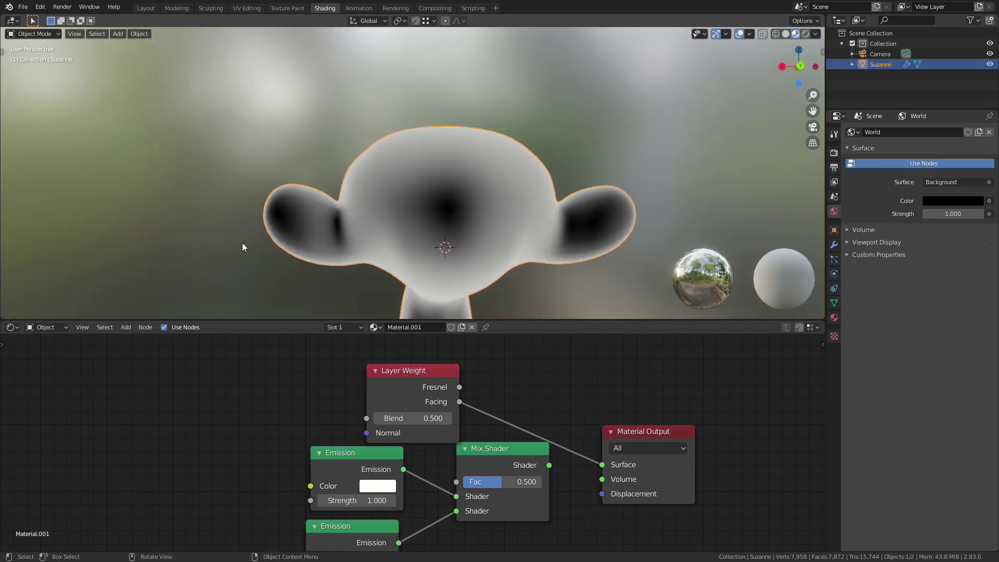
{"action": "middle_click_drag", "start_coordinate": [507, 445], "coordinate": [527, 409]}
{"action": "scroll", "coordinate": [526, 408], "scroll_direction": "up", "scroll_amount": 1}
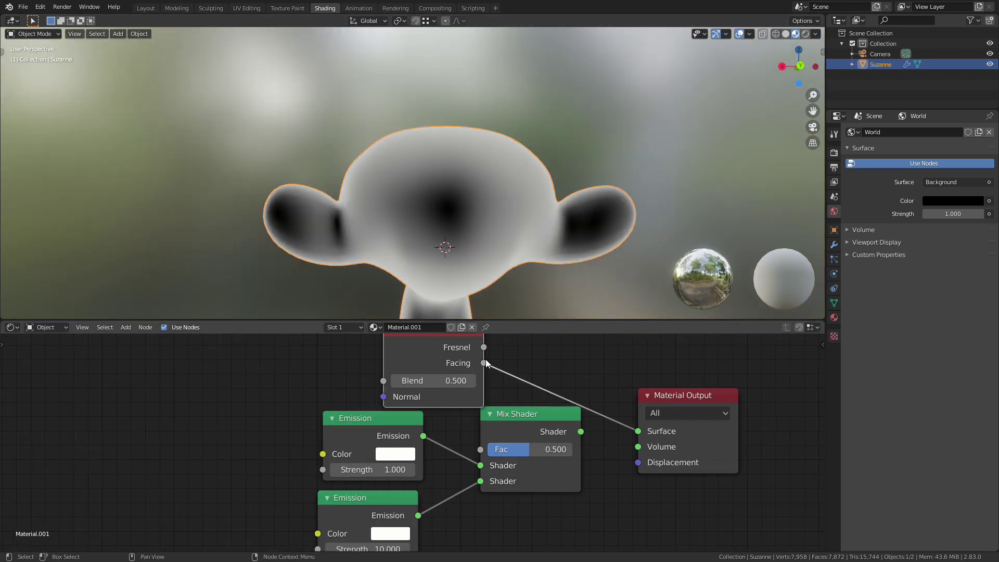
{"action": "left_click_drag", "start_coordinate": [485, 362], "coordinate": [480, 450]}
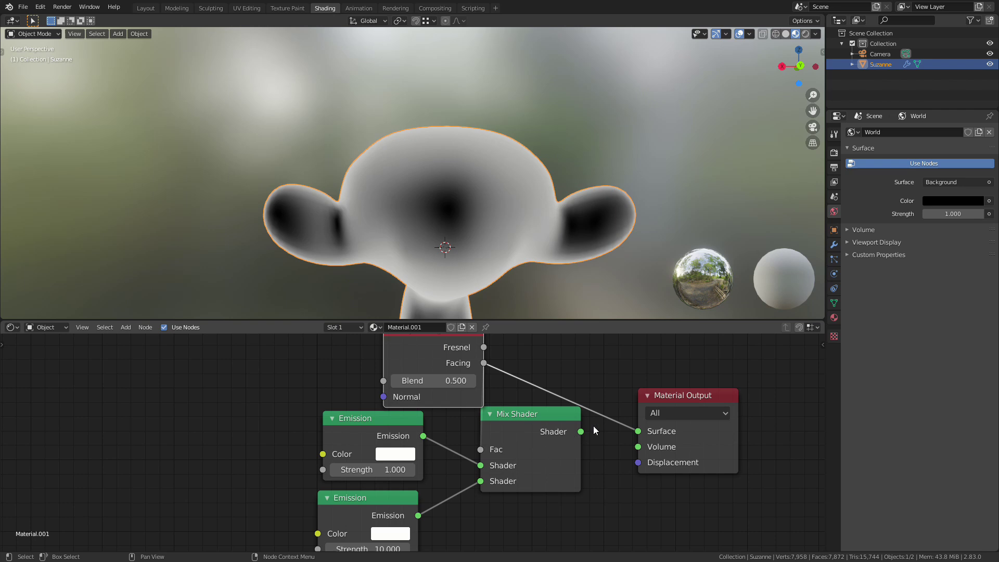
Route the Mix Shader output into the Material Output Surface and view the glow with Suzanne deselected.
{"action": "left_click_drag", "start_coordinate": [581, 432], "coordinate": [638, 431]}
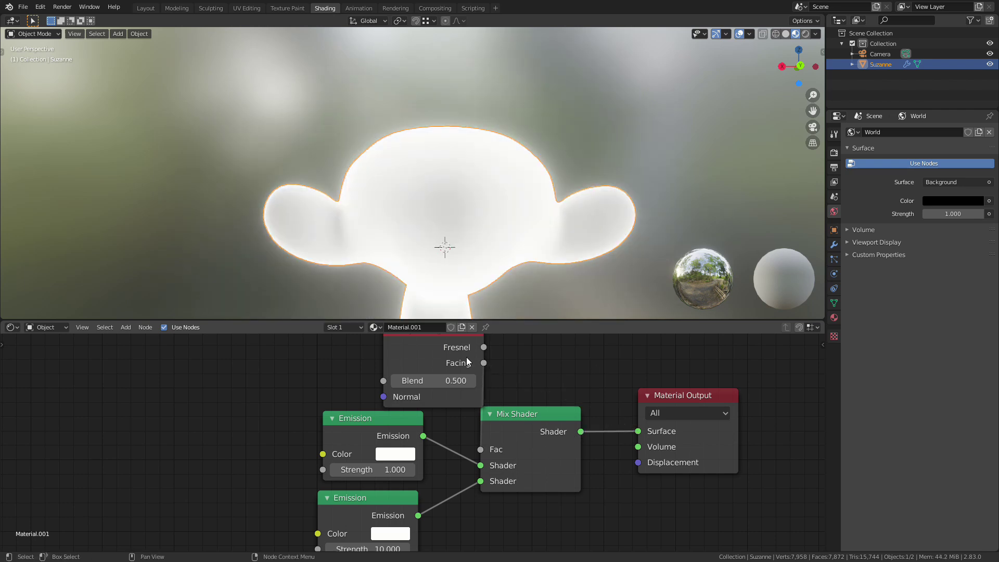
{"action": "left_click_drag", "start_coordinate": [542, 414], "coordinate": [562, 442]}
{"action": "mouse_move", "coordinate": [442, 218]}
{"action": "middle_mouse_down"}
{"action": "mouse_move", "coordinate": [428, 196]}
{"action": "mouse_move", "coordinate": [438, 204]}
{"action": "middle_mouse_up"}
{"action": "scroll", "coordinate": [397, 194], "scroll_direction": "down", "scroll_amount": 5}
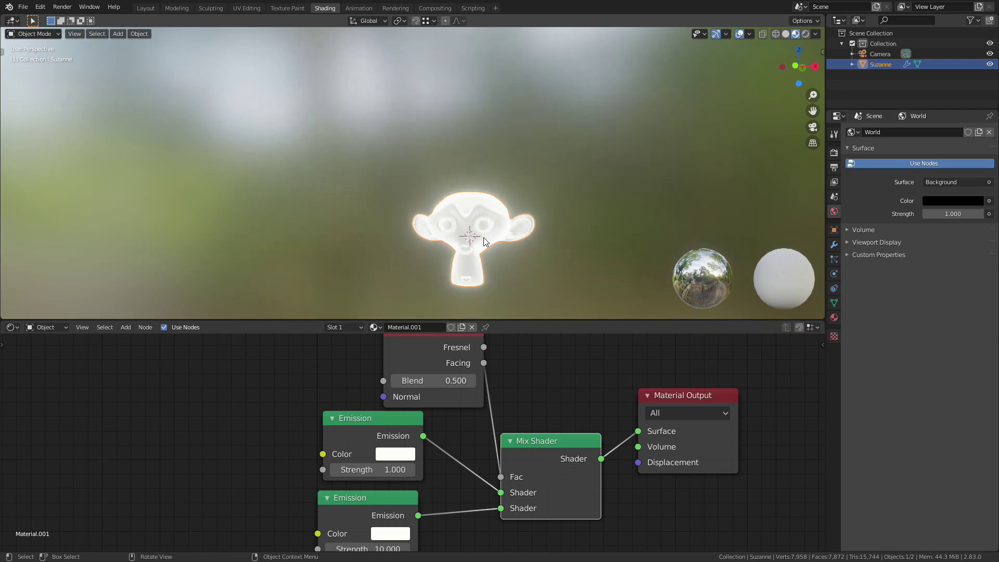
{"action": "key", "text": "alt+a"}
{"action": "scroll", "coordinate": [396, 205], "scroll_direction": "up", "scroll_amount": 5}
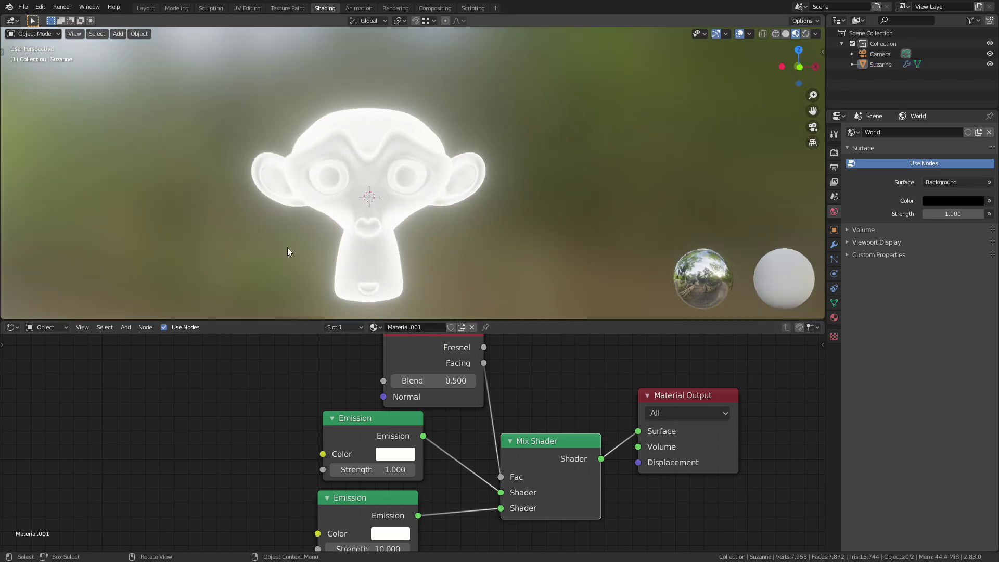
{"action": "middle_click_drag", "start_coordinate": [334, 386], "coordinate": [498, 389]}
Add a ColorRamp left of the Emissions and link its Color to both Emission Color inputs.
{"action": "scroll", "coordinate": [468, 383], "scroll_direction": "down", "scroll_amount": 2}
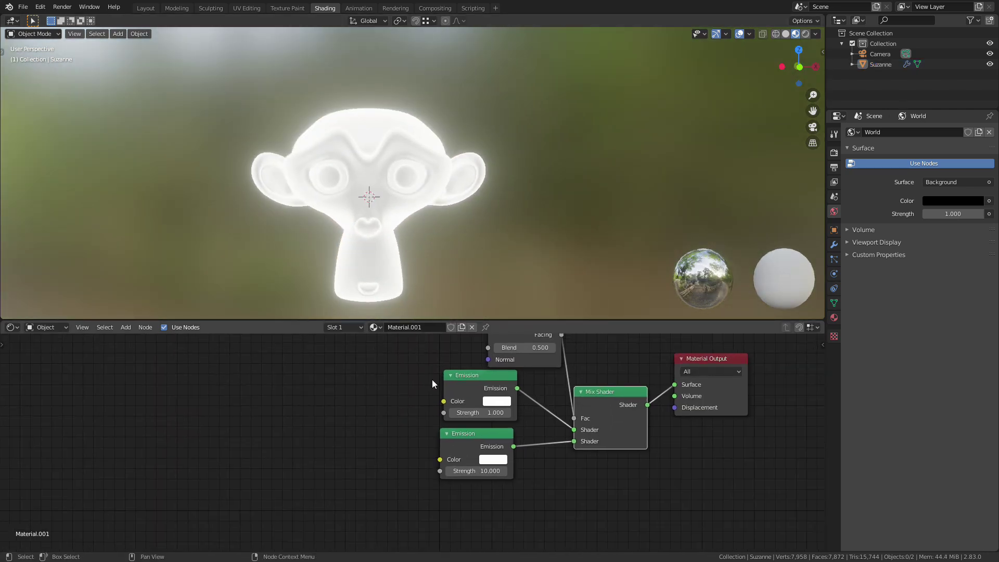
{"action": "key", "text": "shift+a"}
{"action": "left_click", "coordinate": [304, 433]}
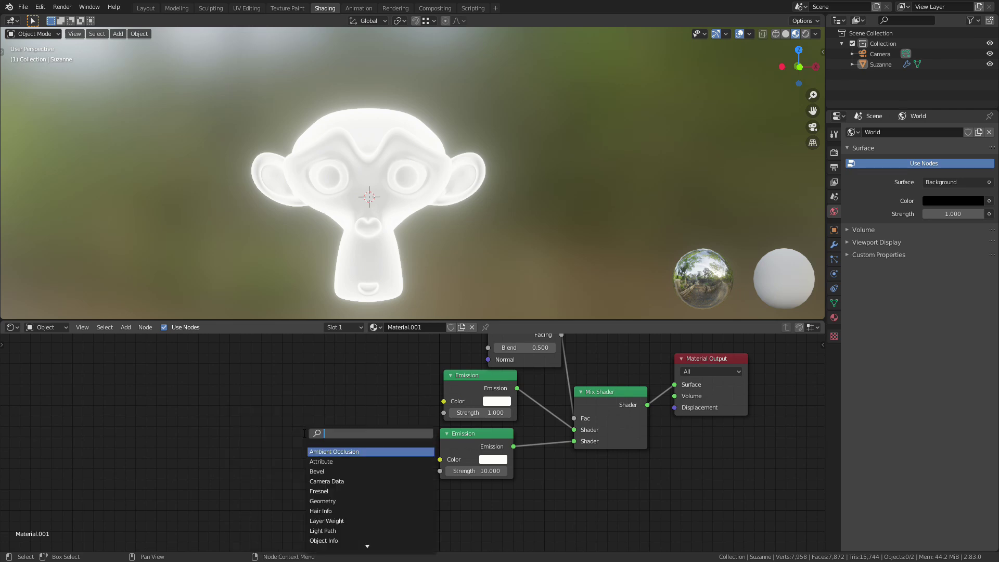
{"action": "type", "text": "ramp"}
{"action": "key", "text": "Return"}
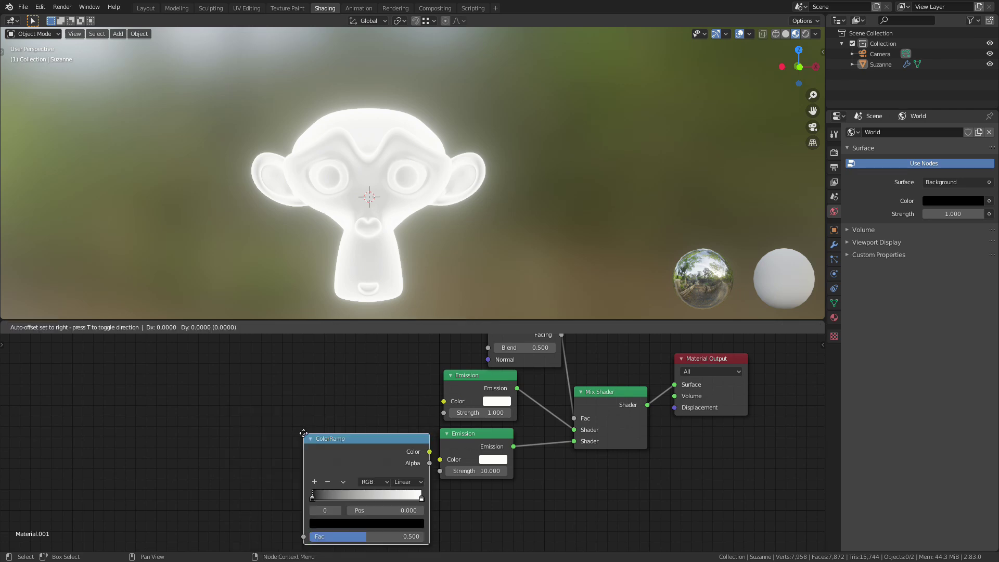
{"action": "left_click", "coordinate": [198, 403]}
{"action": "left_click_drag", "start_coordinate": [323, 417], "coordinate": [444, 402]}
{"action": "left_click_drag", "start_coordinate": [323, 417], "coordinate": [440, 460]}
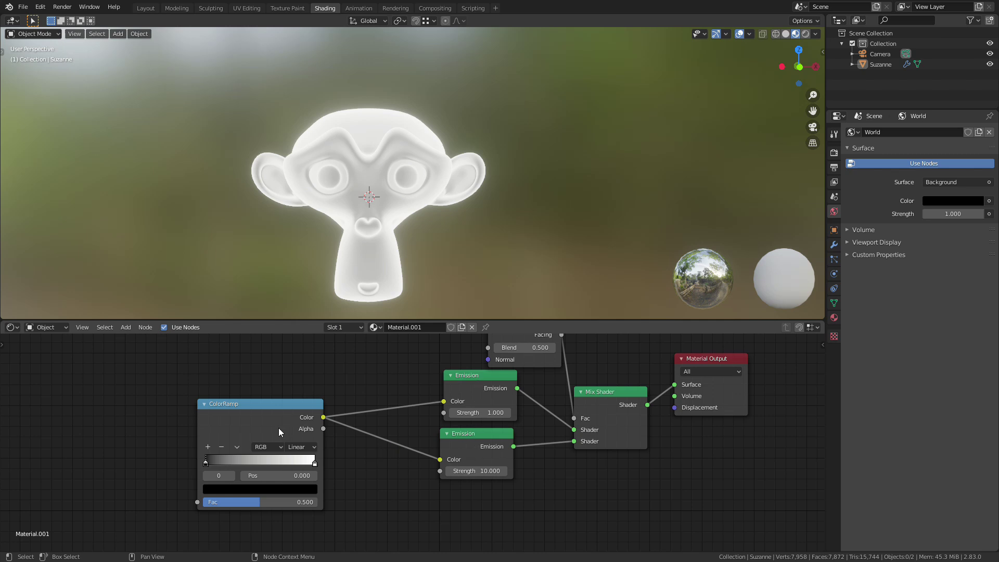
Change the ColorRamp's white right-hand stop to red.
{"action": "left_click", "coordinate": [314, 464]}
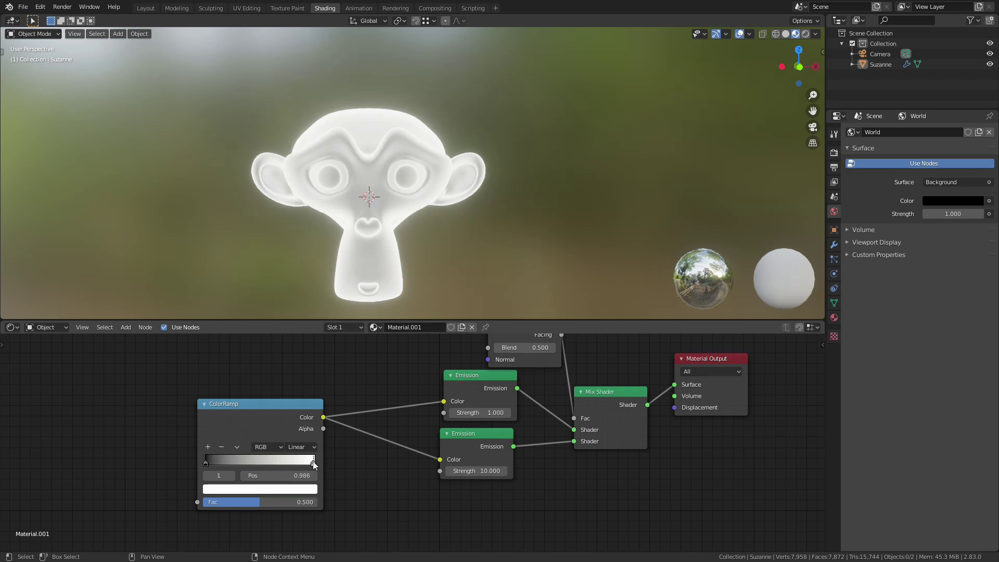
{"action": "left_click", "coordinate": [300, 491]}
{"action": "left_click", "coordinate": [254, 410]}
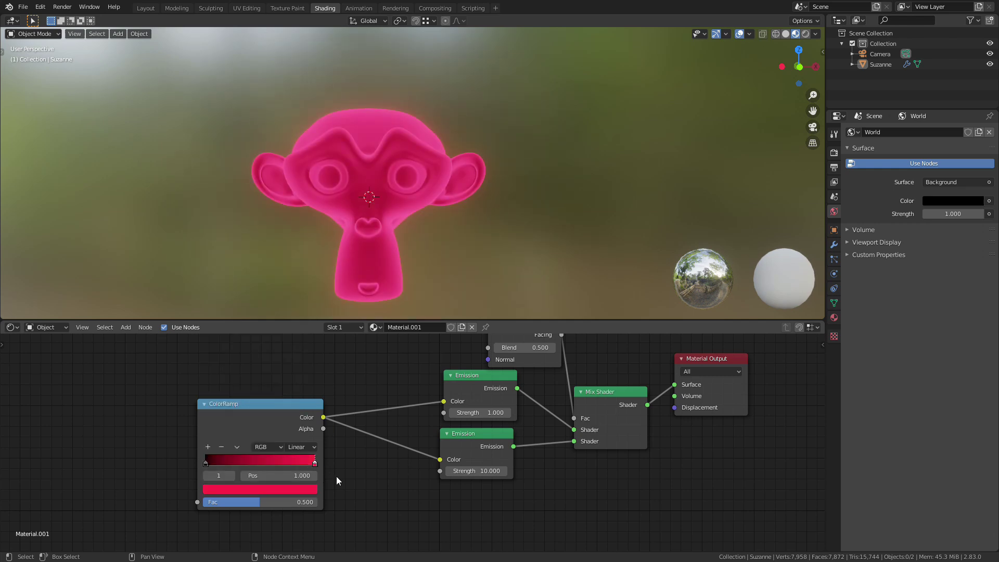
{"action": "left_click", "coordinate": [286, 491]}
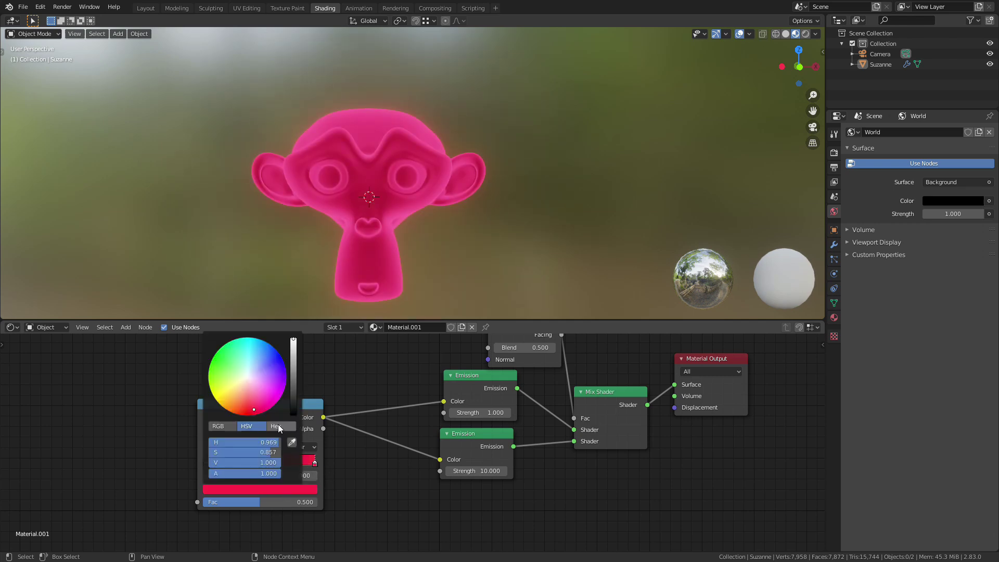
{"action": "left_click", "coordinate": [252, 413]}
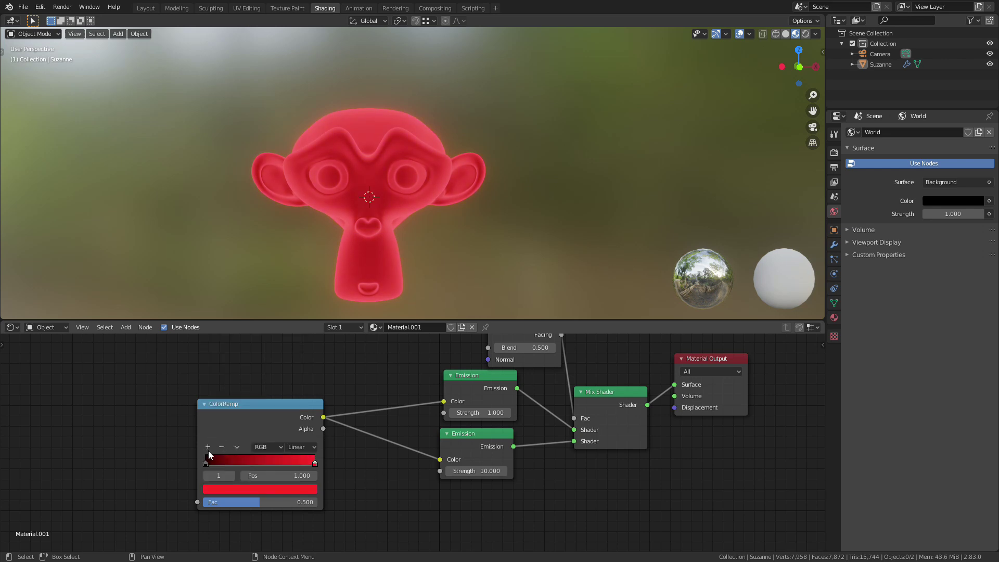
Make the left stop blue-violet and add a cyan stop in the middle of the ramp.
{"action": "left_click", "coordinate": [206, 462]}
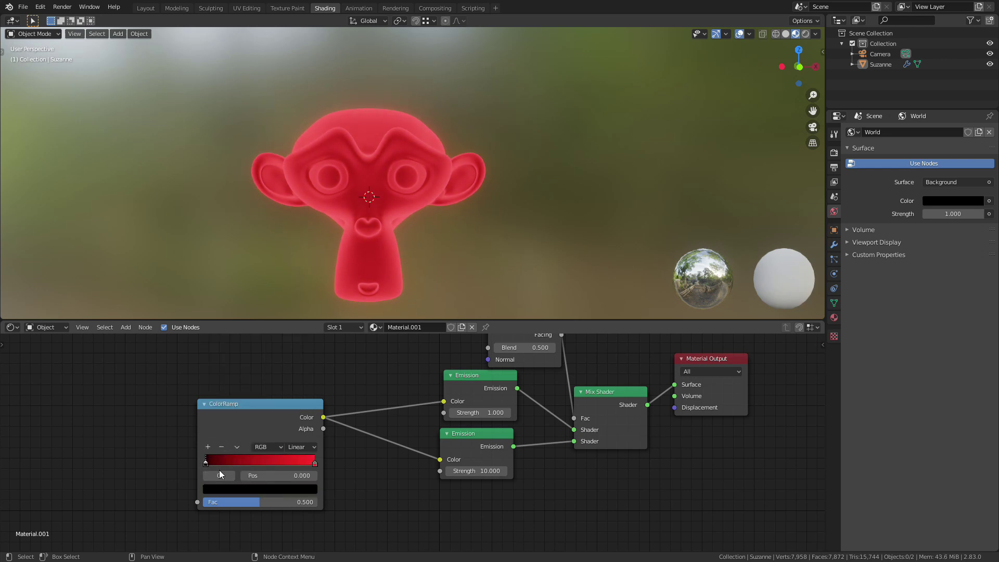
{"action": "left_click", "coordinate": [229, 489]}
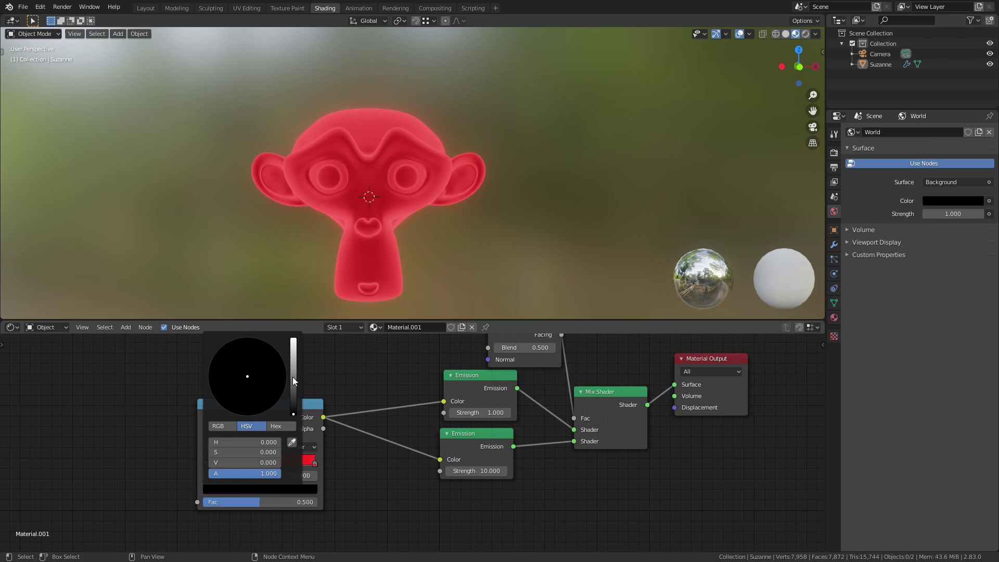
{"action": "left_click_drag", "start_coordinate": [294, 410], "coordinate": [294, 347]}
{"action": "left_click_drag", "start_coordinate": [250, 375], "coordinate": [281, 377]}
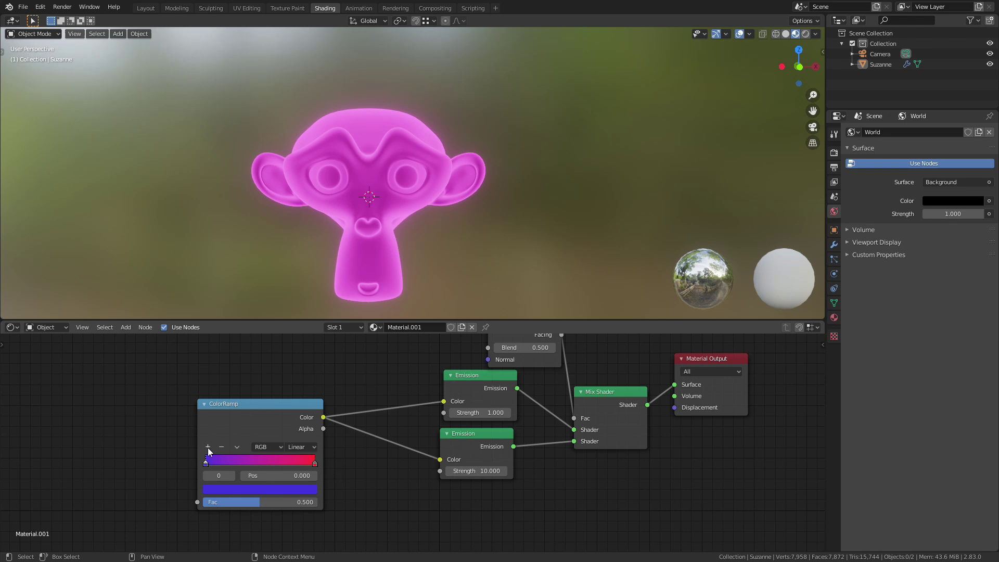
{"action": "left_click", "coordinate": [207, 447]}
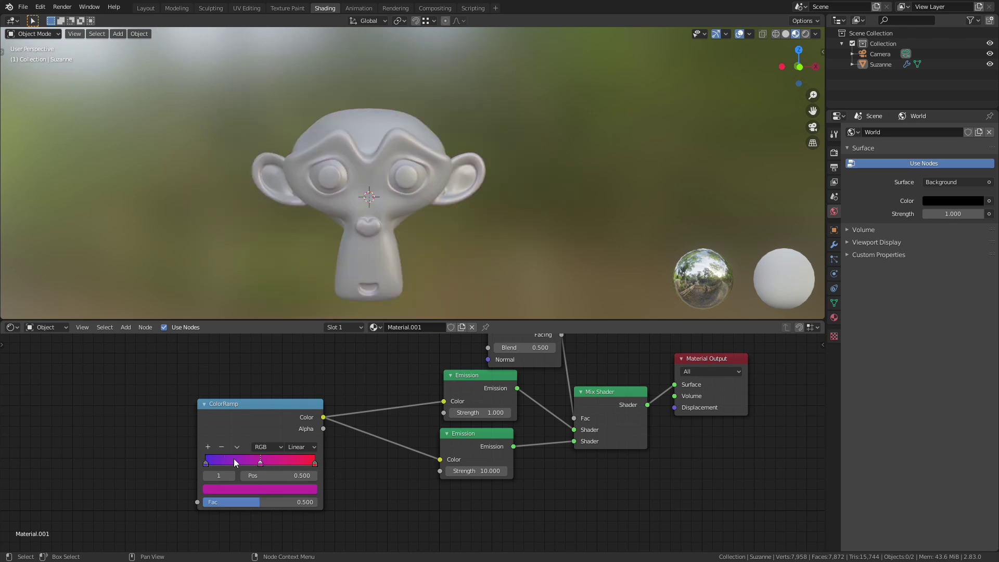
{"action": "left_click", "coordinate": [253, 492]}
{"action": "mouse_move", "coordinate": [251, 389]}
{"action": "left_mouse_down"}
{"action": "mouse_move", "coordinate": [265, 367]}
{"action": "mouse_move", "coordinate": [247, 353]}
{"action": "left_mouse_up"}
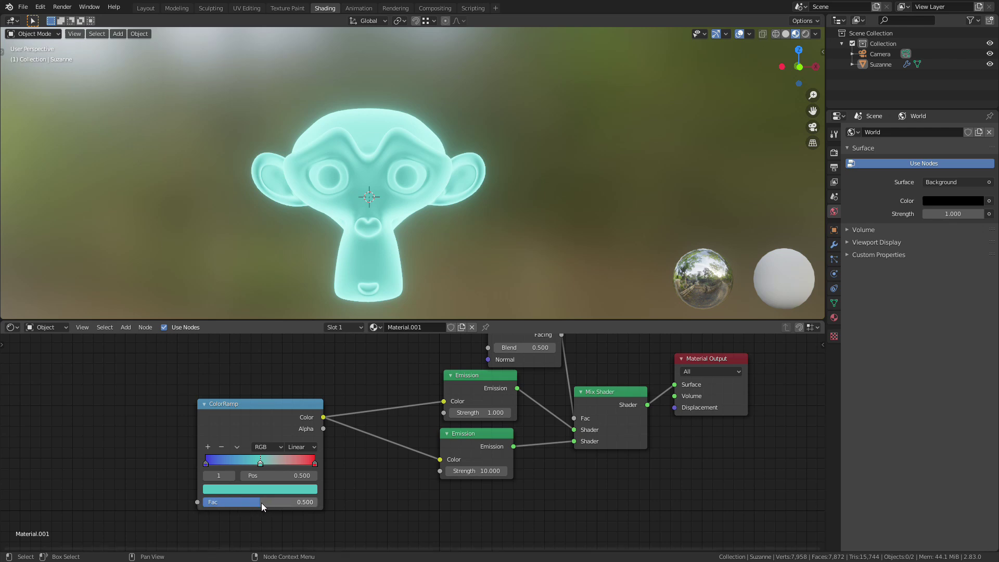
Set the ColorRamp Fac to 0.5 and insert a keyframe on it.
{"action": "mouse_move", "coordinate": [261, 503]}
{"action": "left_mouse_down"}
{"action": "mouse_move", "coordinate": [208, 503]}
{"action": "mouse_move", "coordinate": [276, 502]}
{"action": "left_mouse_up"}
{"action": "left_click", "coordinate": [276, 502]}
{"action": "type", "text": "0.5"}
{"action": "key", "text": "Return"}
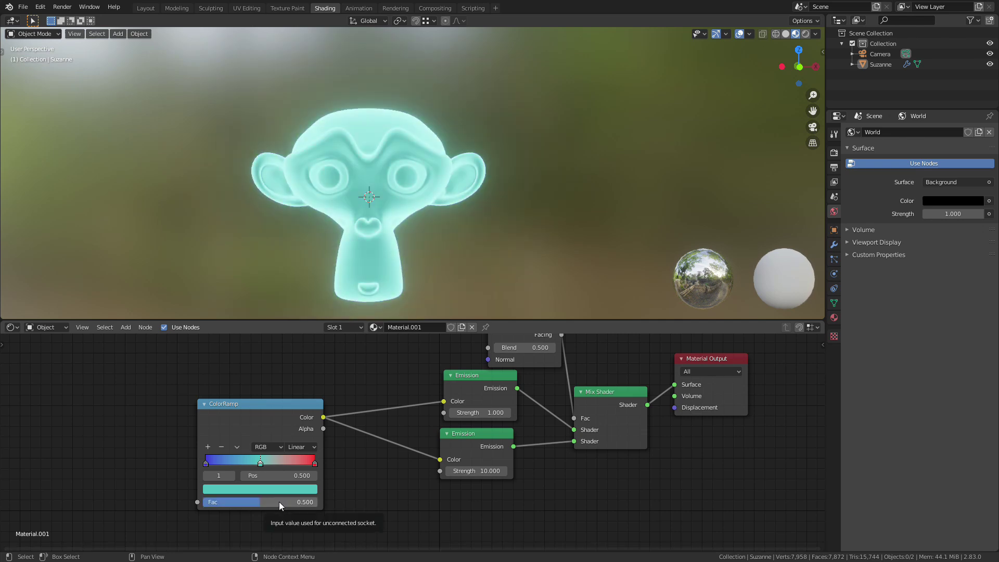
{"action": "right_click", "coordinate": [279, 502]}
{"action": "left_click", "coordinate": [230, 427]}
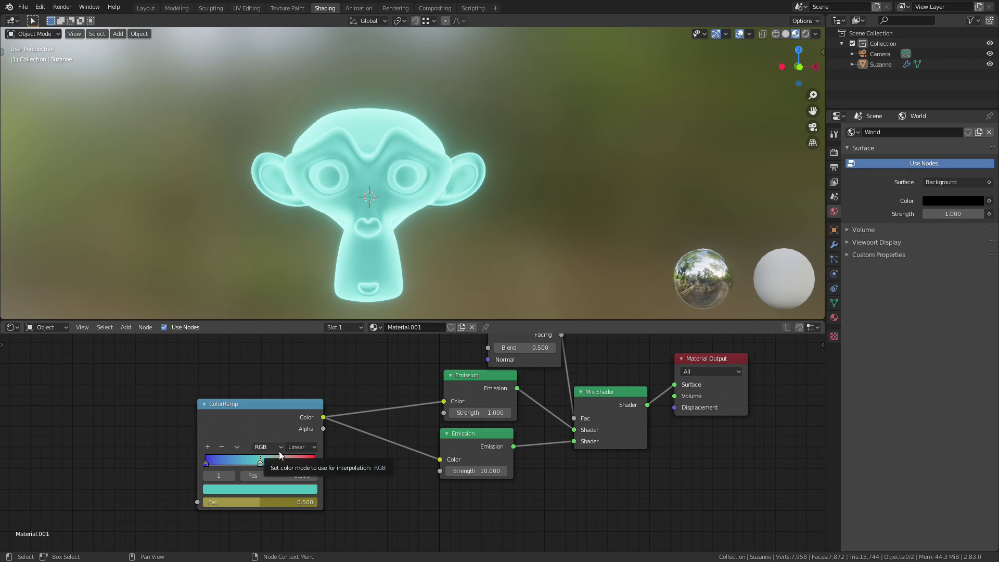
In the Layout workspace, turn the bottom Timeline into a Graph Editor and open its Key menu.
{"action": "left_click", "coordinate": [148, 12]}
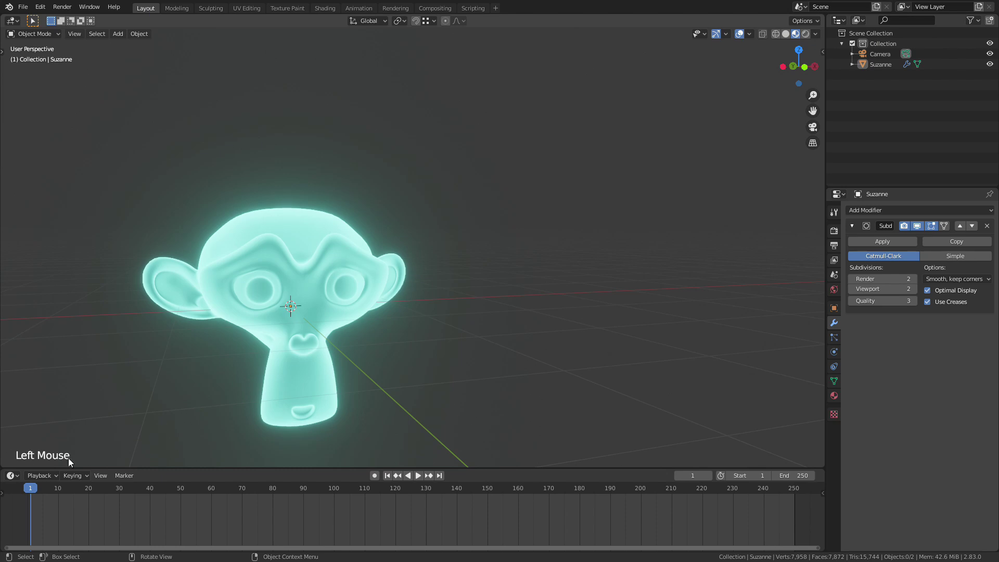
{"action": "left_click", "coordinate": [11, 476]}
{"action": "left_click", "coordinate": [12, 476]}
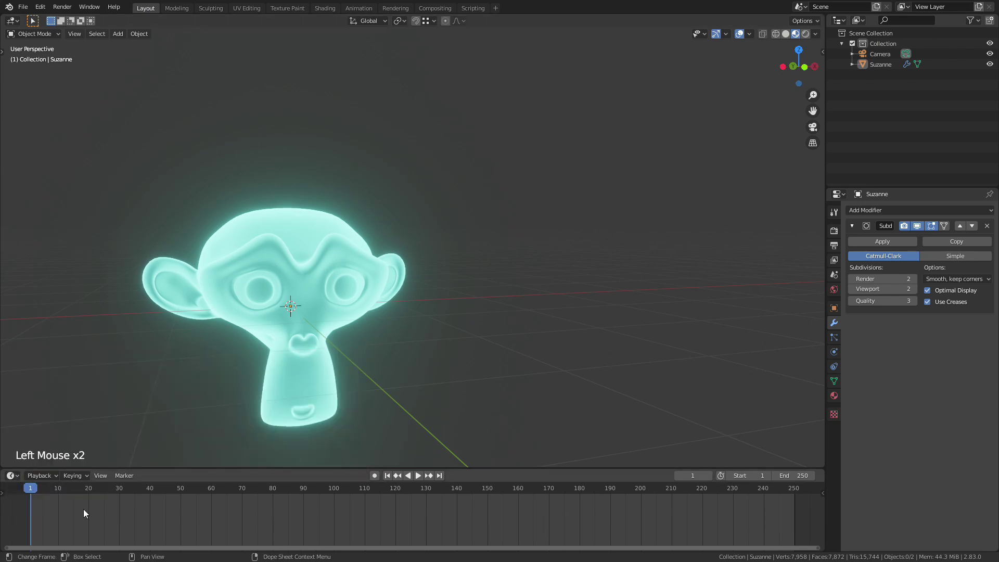
{"action": "left_click", "coordinate": [12, 476]}
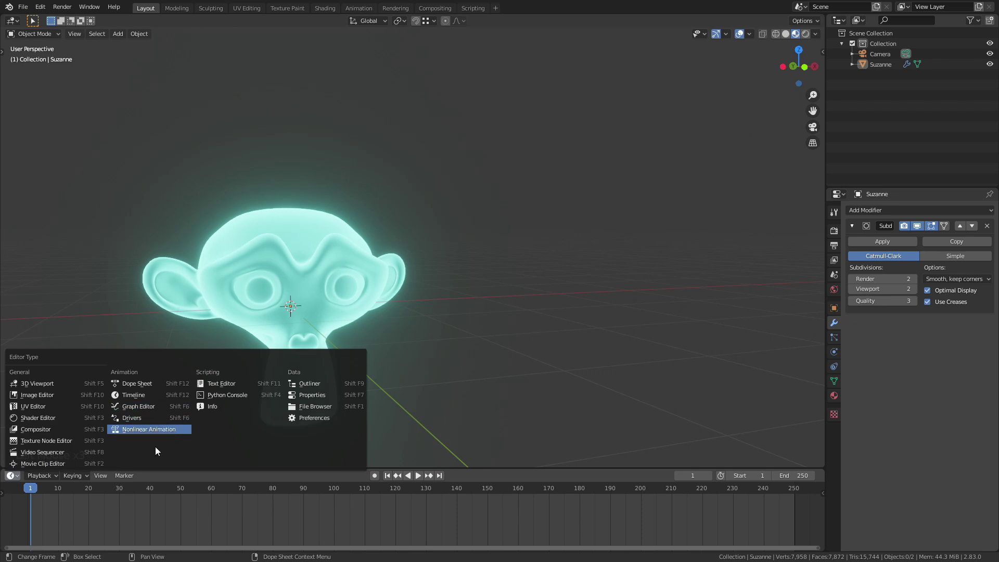
{"action": "left_click", "coordinate": [143, 408]}
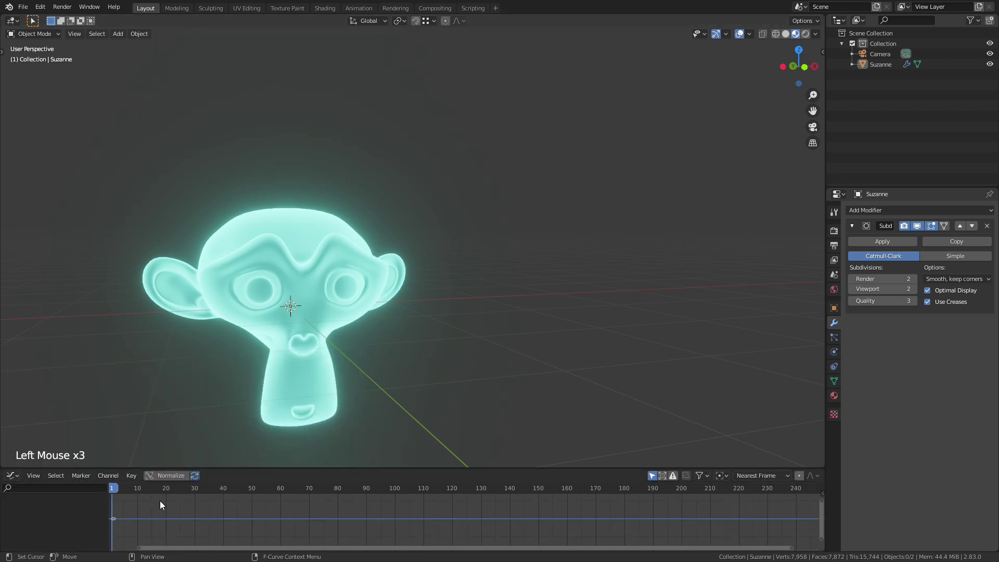
{"action": "left_click", "coordinate": [131, 476]}
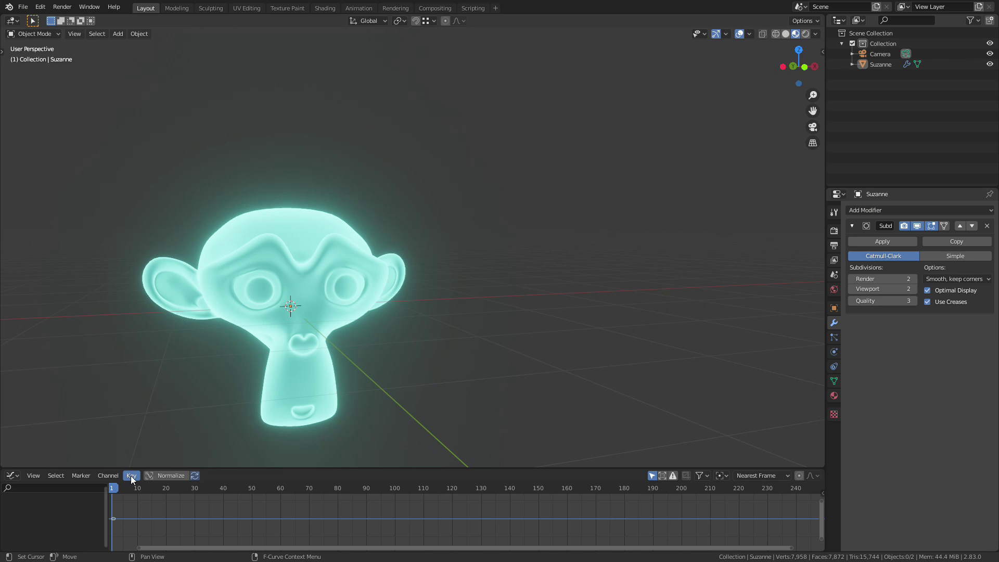
{"action": "left_click", "coordinate": [130, 478]}
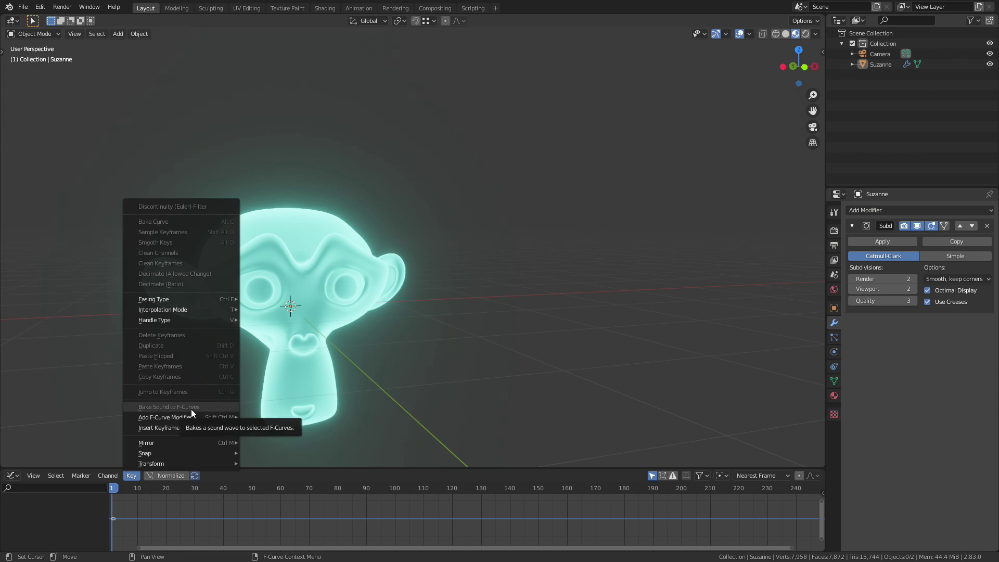
Turn off Only Show Selected so the Material.001 channel's keyframed curve appears in the Graph Editor.
{"action": "mouse_move", "coordinate": [201, 413]}
{"action": "left_click", "coordinate": [645, 433]}
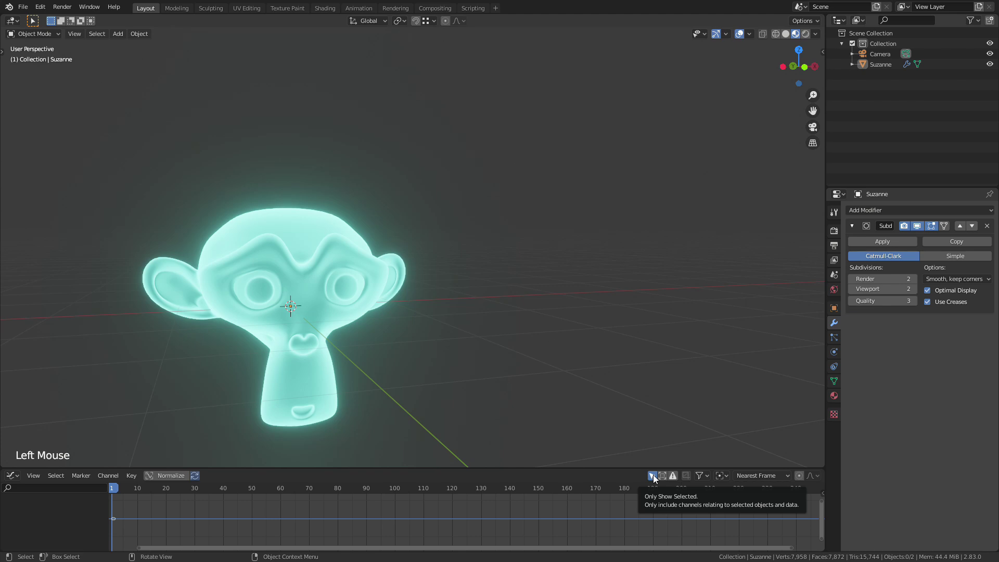
{"action": "left_click", "coordinate": [653, 476]}
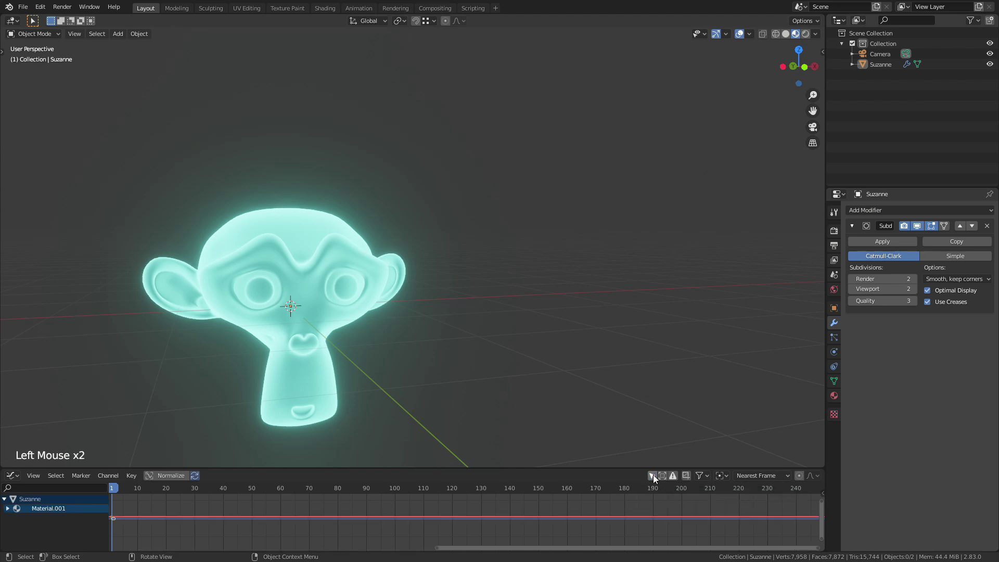
{"action": "left_click", "coordinate": [133, 476]}
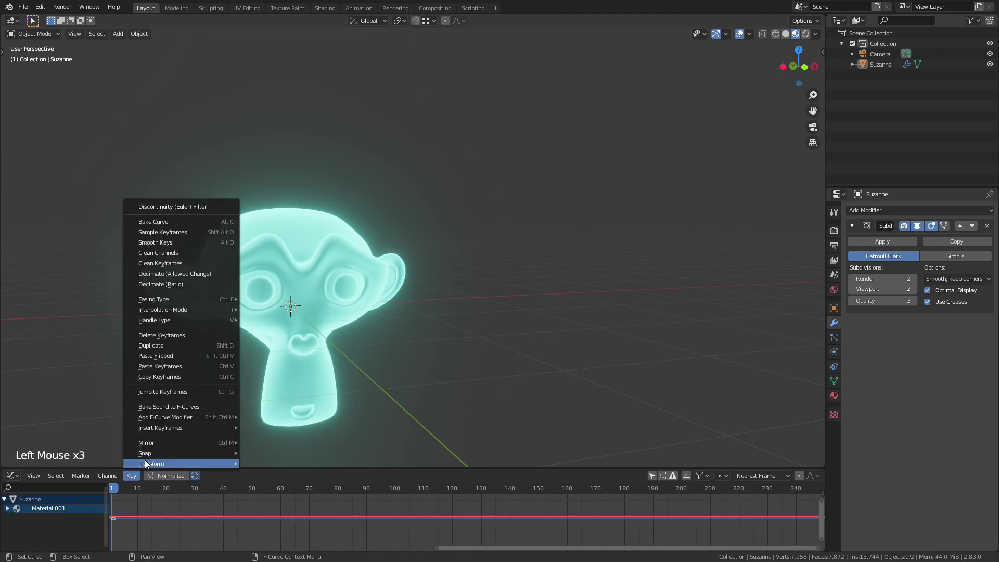
Bake the music mp3 from the Visual Music Tutorial folder into the Material.001 curve.
{"action": "left_click", "coordinate": [202, 407]}
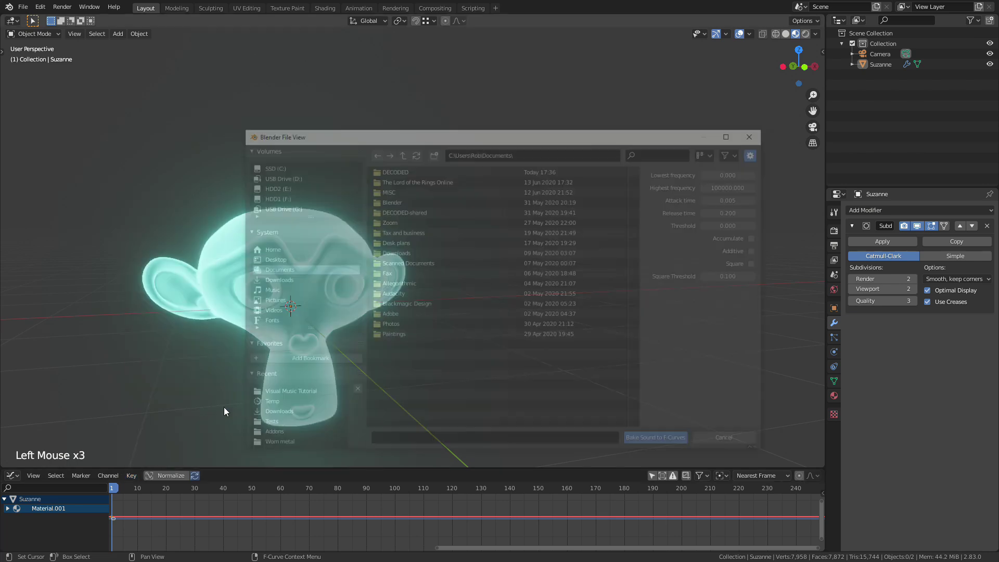
{"action": "left_click", "coordinate": [293, 395]}
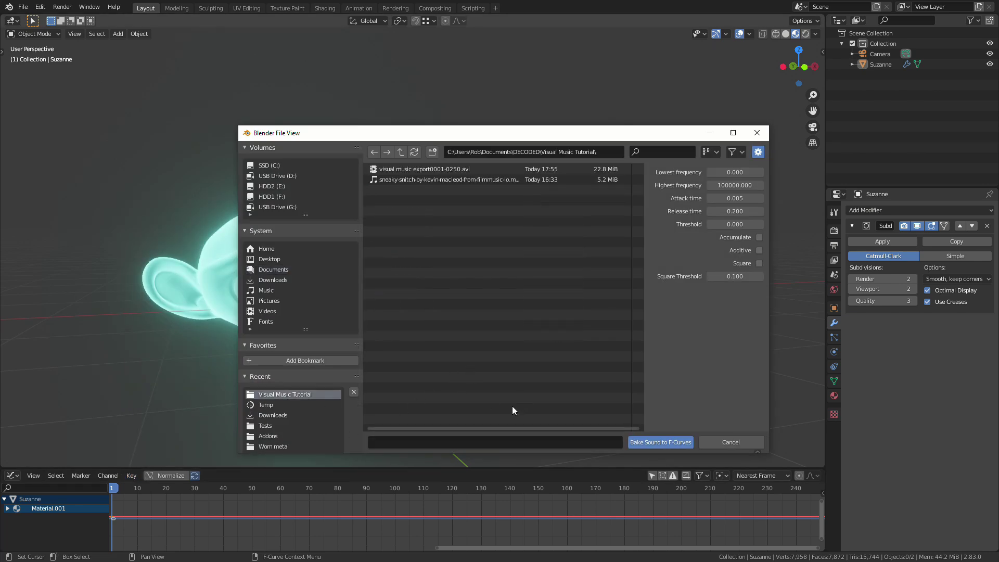
{"action": "left_click", "coordinate": [404, 179]}
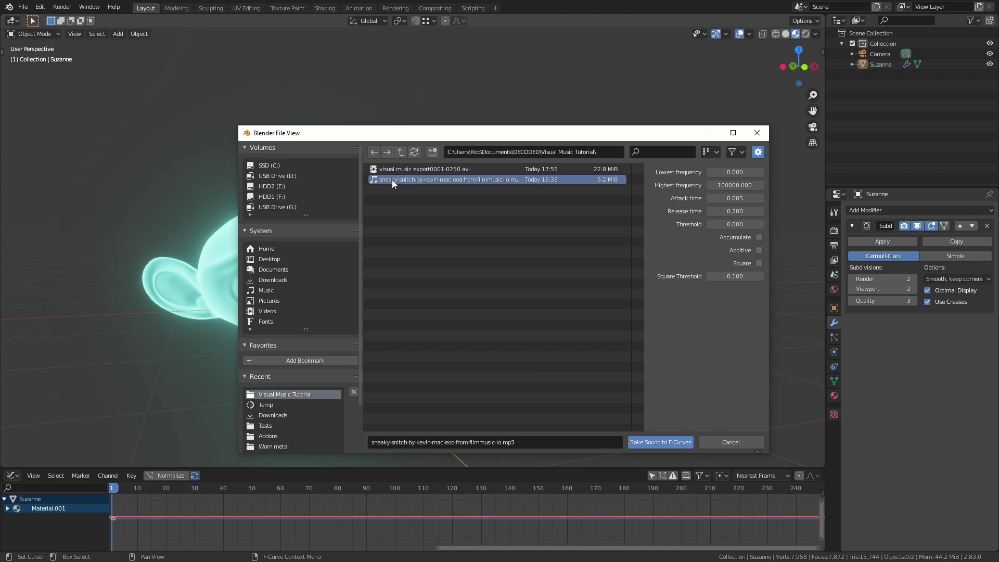
{"action": "left_click", "coordinate": [648, 441]}
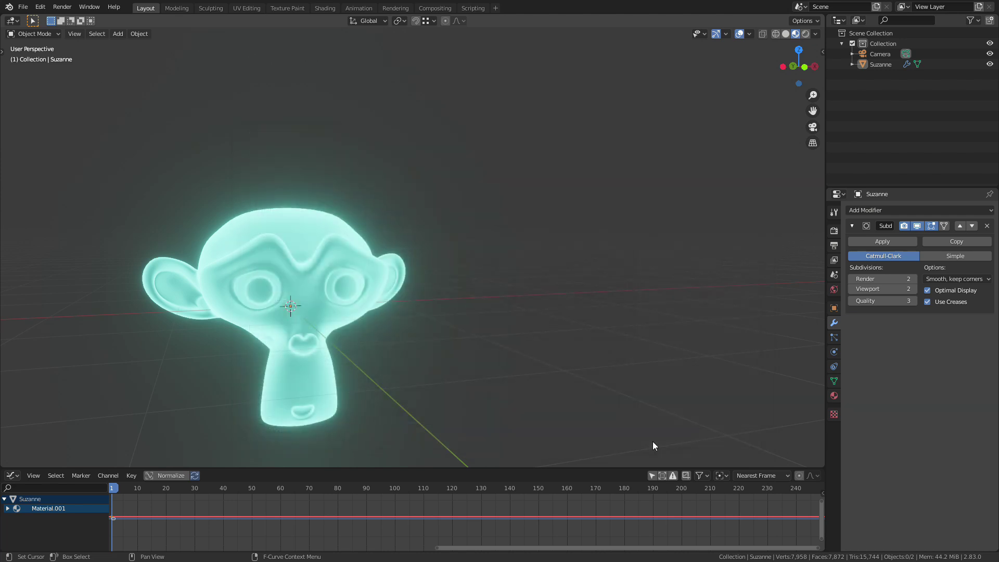
Play the animation to see Suzanne's glow shift between violet and cyan, then stop at frame 1.
{"action": "scroll", "coordinate": [515, 387], "scroll_direction": "down", "scroll_amount": 2}
{"action": "scroll", "coordinate": [158, 531], "scroll_direction": "up", "scroll_amount": 8}
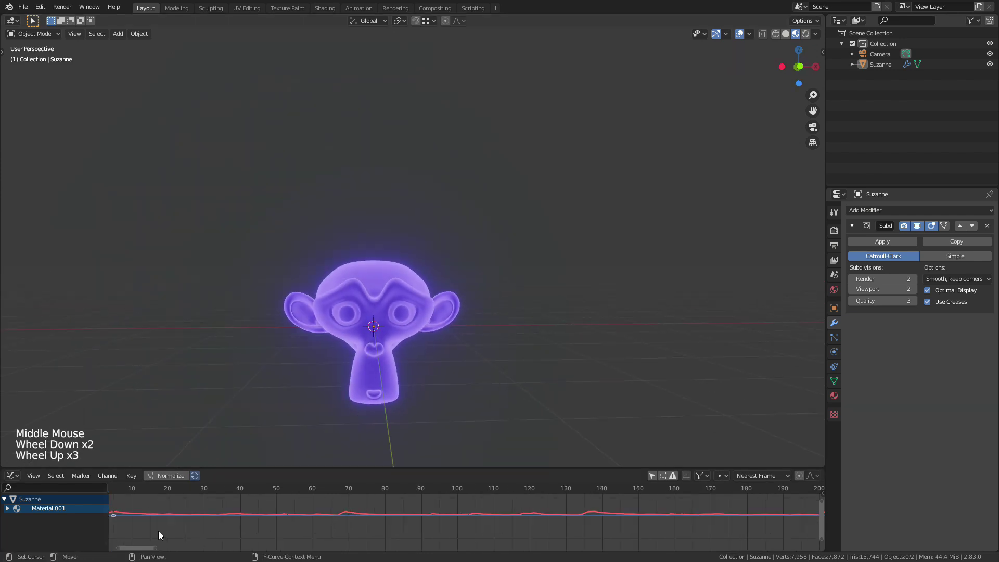
{"action": "middle_click_drag", "start_coordinate": [158, 531], "coordinate": [217, 527]}
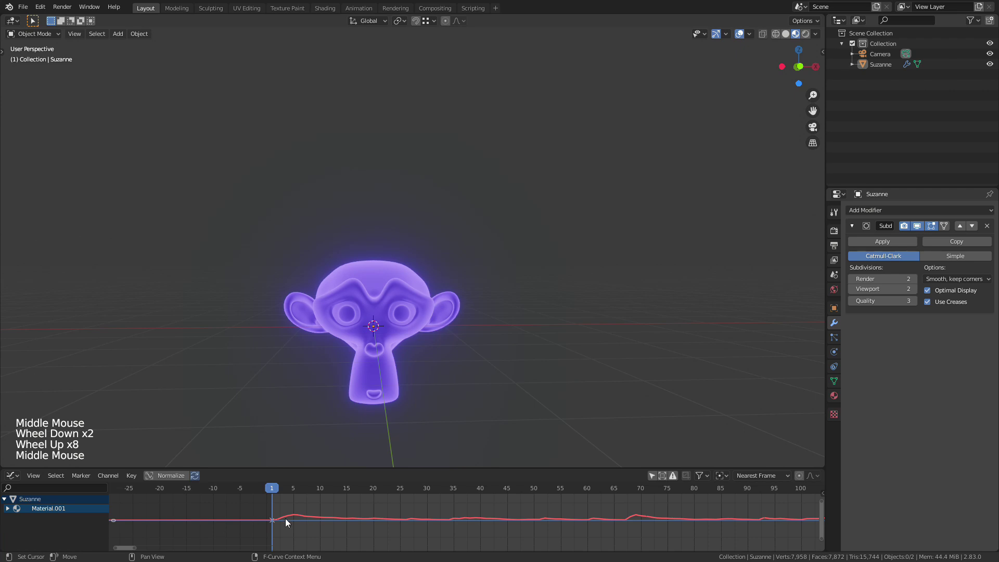
{"action": "middle_click_drag", "start_coordinate": [401, 435], "coordinate": [466, 387]}
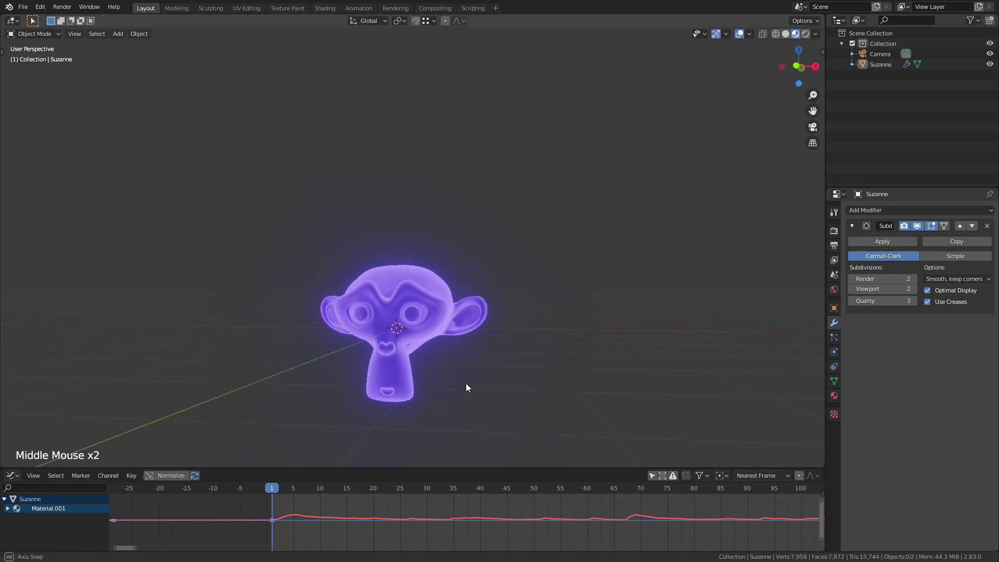
{"action": "scroll", "coordinate": [441, 358], "scroll_direction": "up", "scroll_amount": 2}
{"action": "key", "text": "space"}
{"action": "key", "text": "Return"}
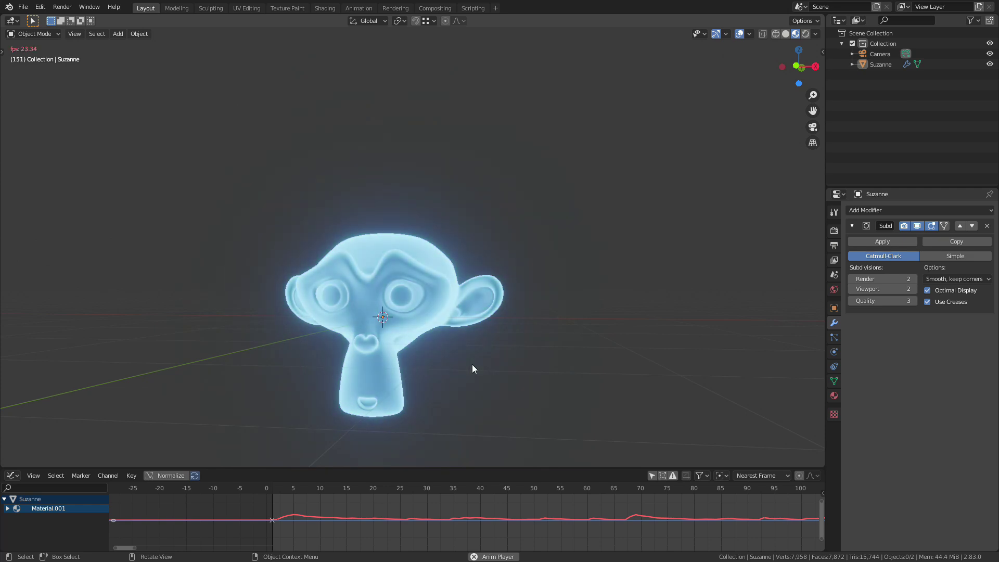
{"action": "key", "text": "Escape"}
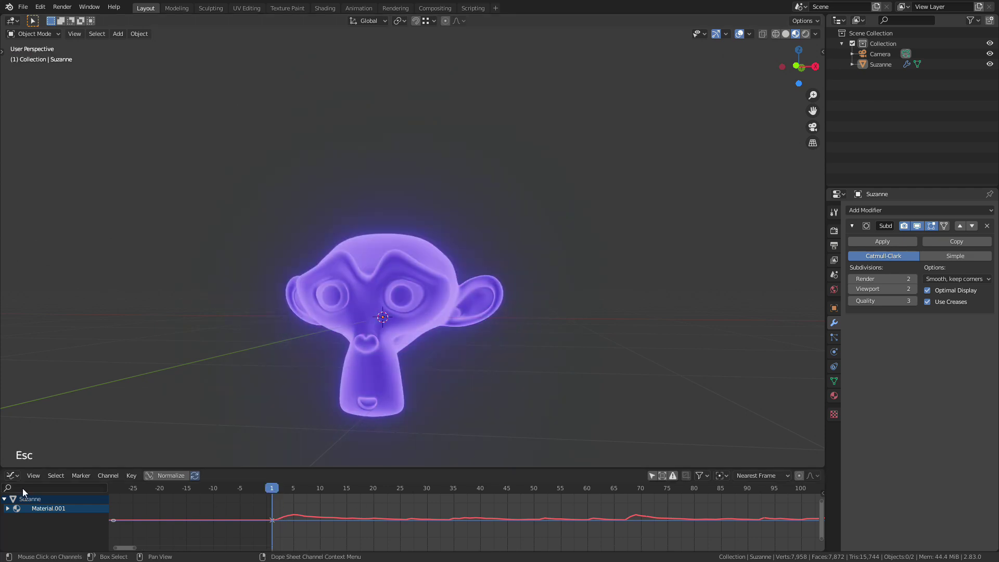
{"action": "left_click", "coordinate": [13, 475]}
{"action": "left_click", "coordinate": [12, 475]}
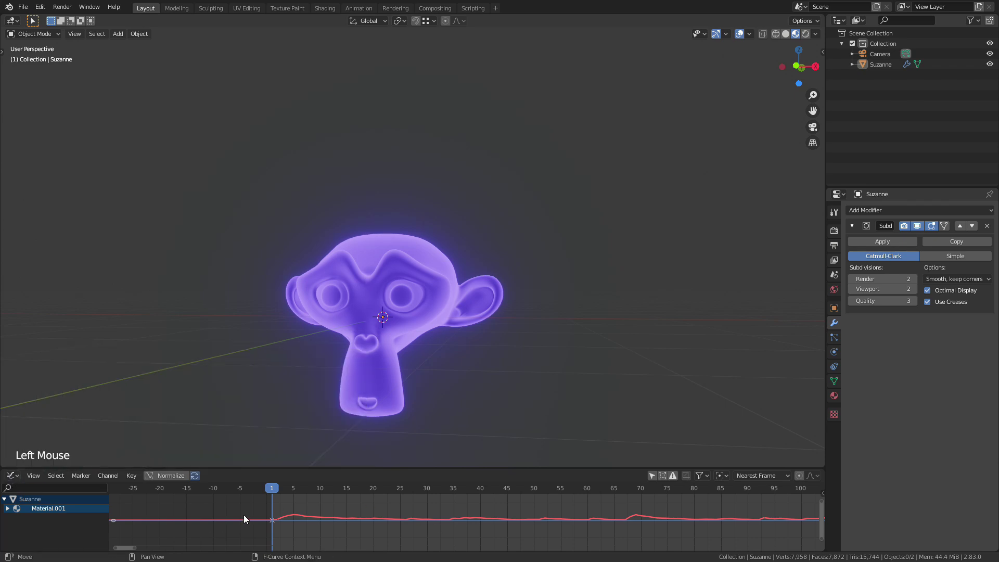
{"action": "left_click", "coordinate": [9, 475]}
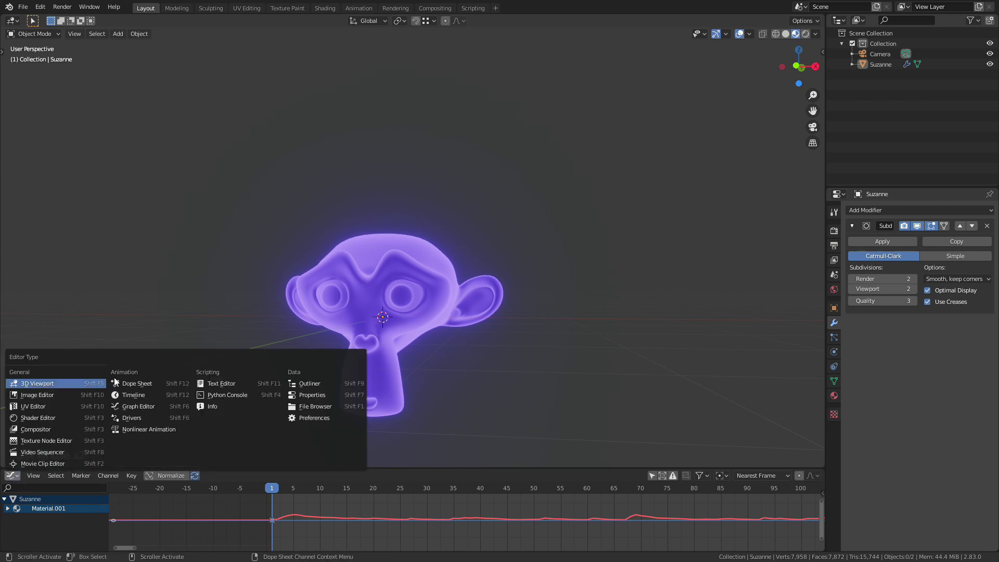
{"action": "left_click", "coordinate": [41, 452]}
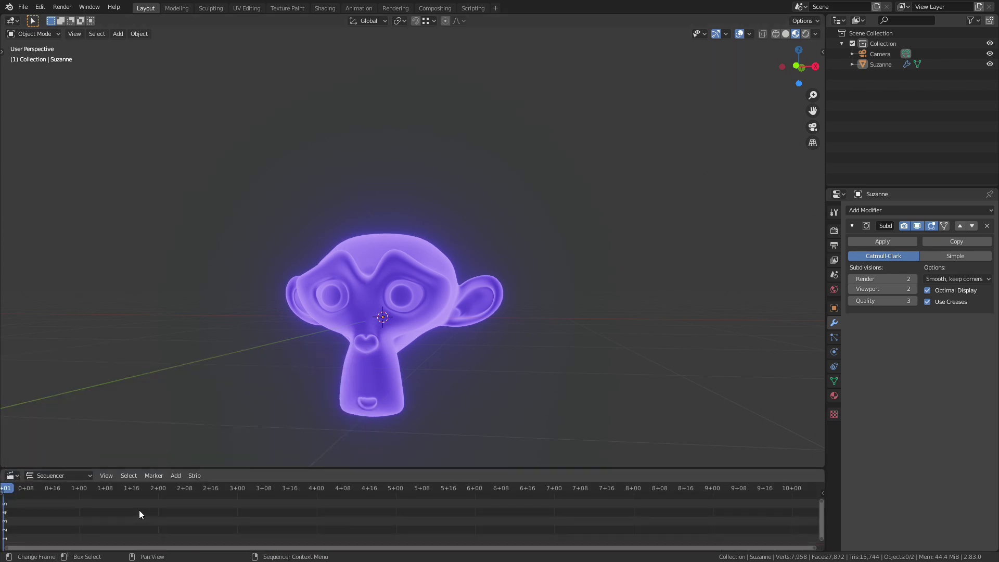
{"action": "left_click", "coordinate": [177, 476]}
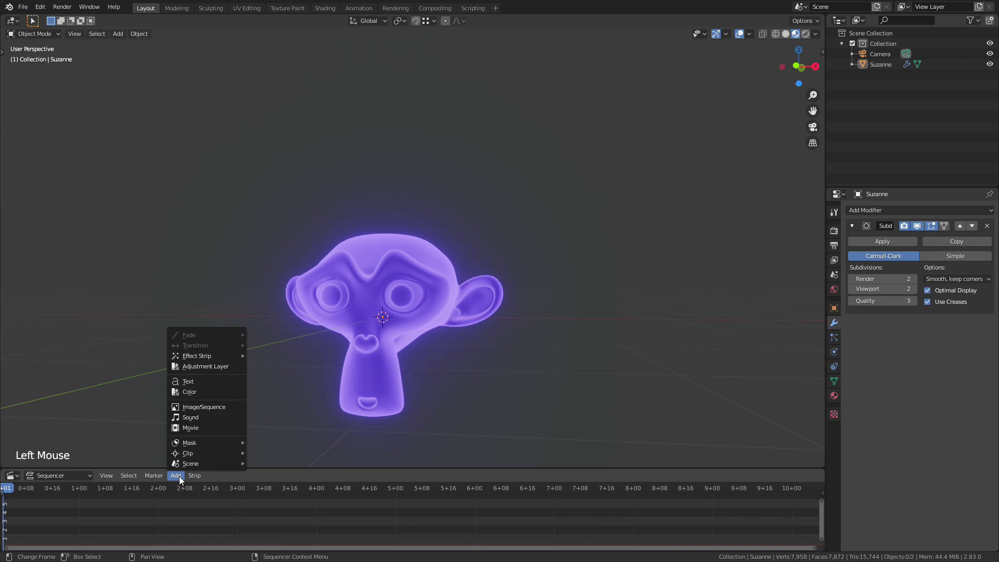
{"action": "left_click", "coordinate": [192, 417]}
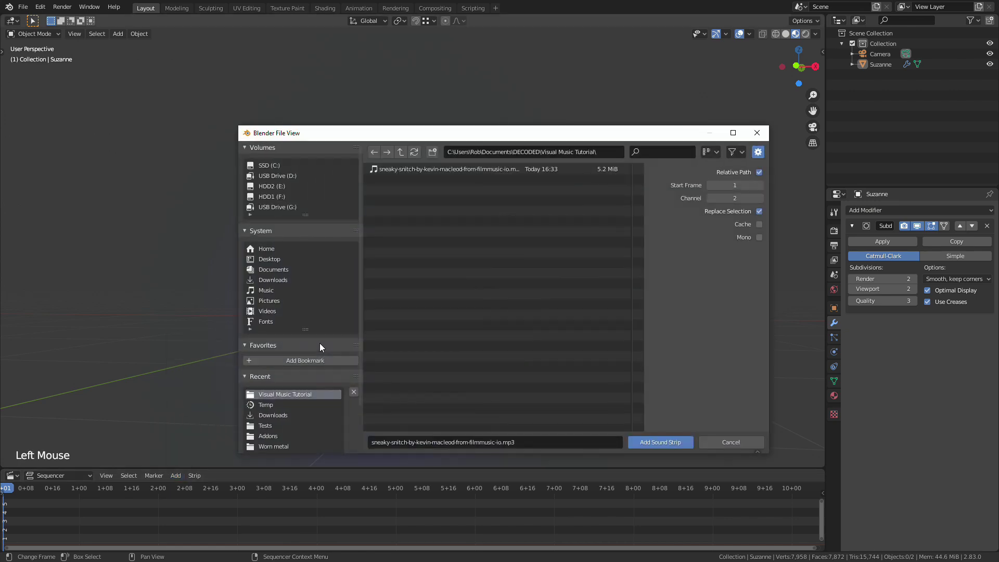
{"action": "left_click", "coordinate": [646, 440]}
{"action": "key", "text": "space"}
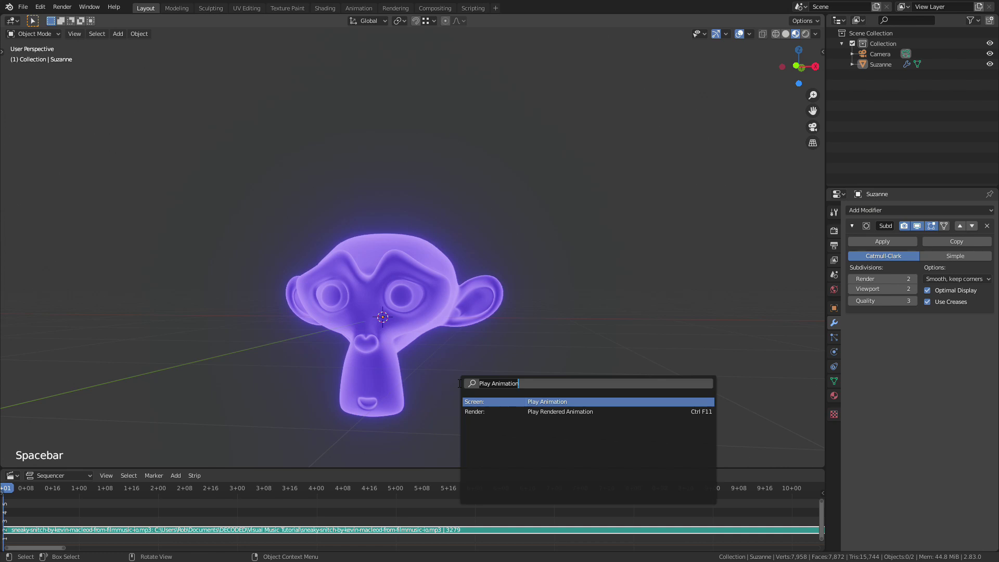
{"action": "key", "text": "Return"}
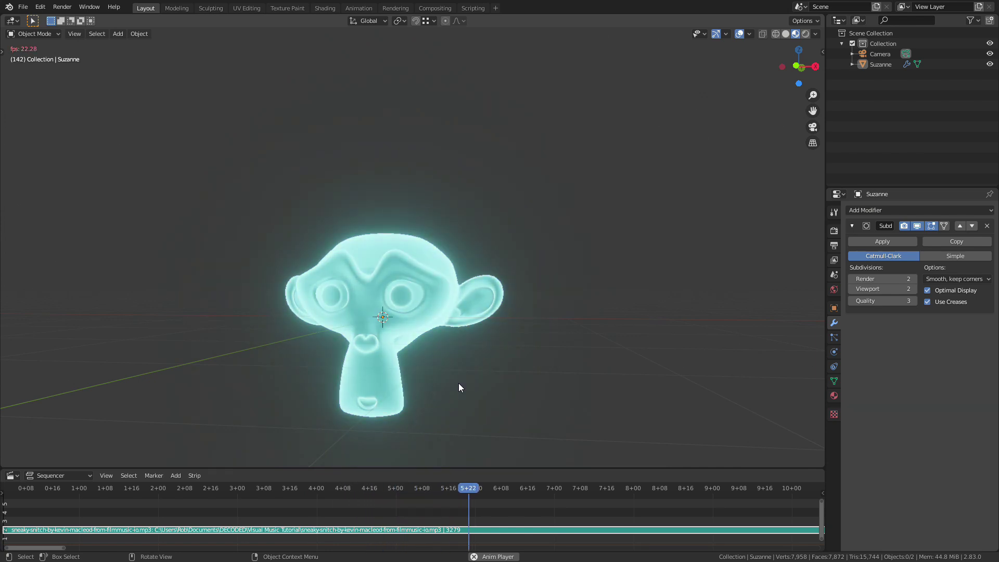
{"action": "key", "text": "Escape"}
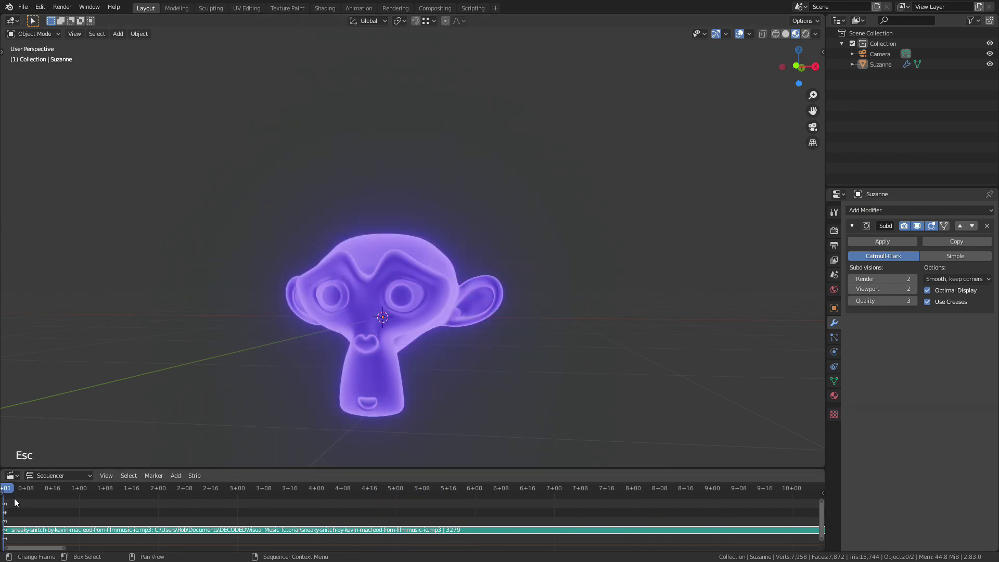
Switch the bottom area under the 3D view to the Graph Editor.
{"action": "left_click", "coordinate": [12, 476]}
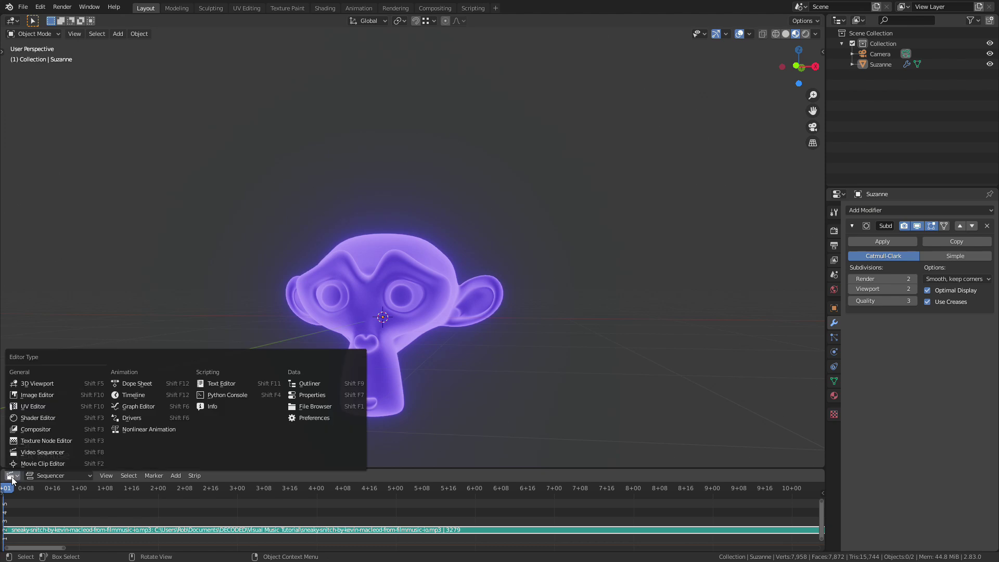
{"action": "left_click", "coordinate": [11, 477]}
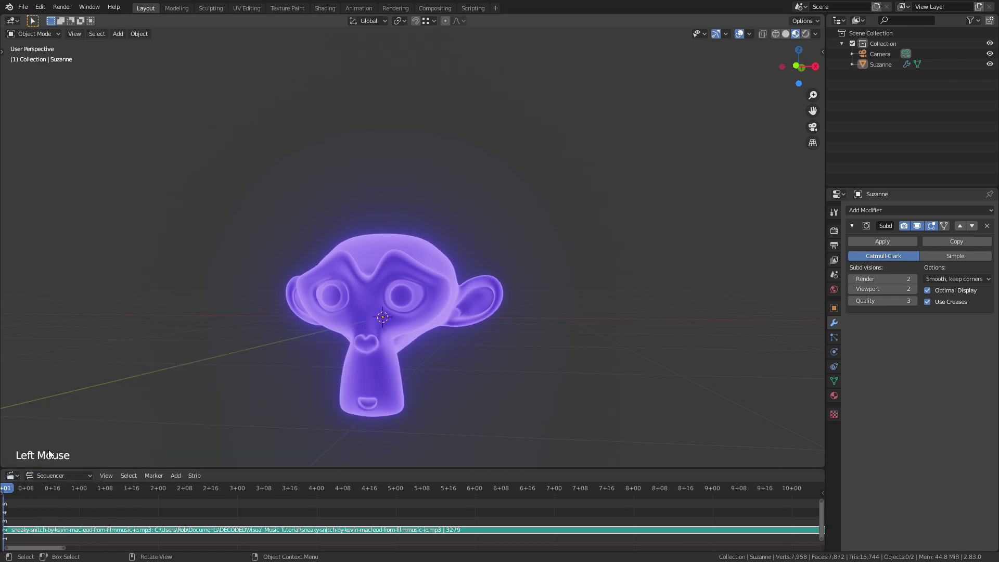
{"action": "left_click", "coordinate": [11, 477]}
{"action": "left_click", "coordinate": [148, 409]}
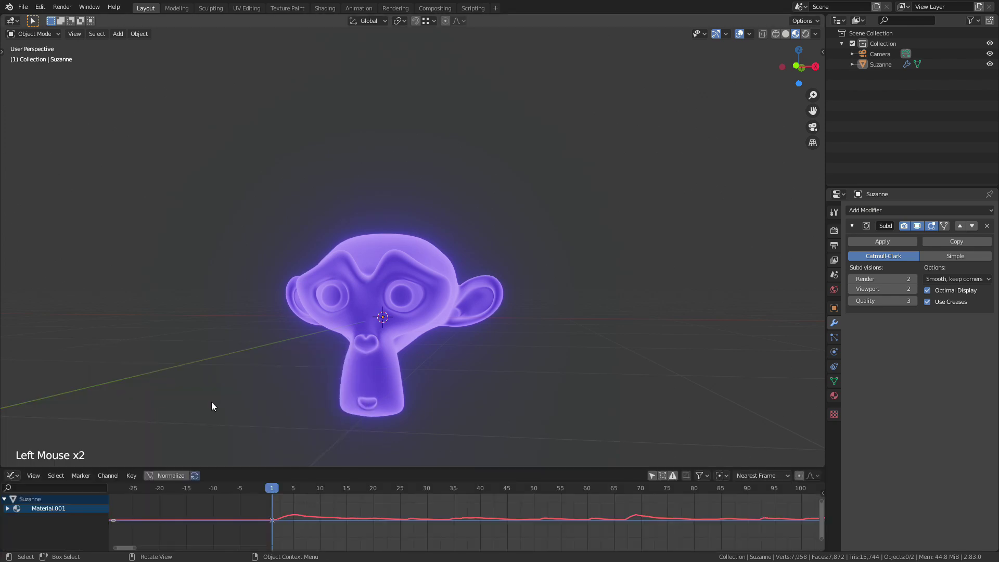
Add a Displace modifier to Suzanne and set its Strength to 0.1.
{"action": "left_click", "coordinate": [376, 381]}
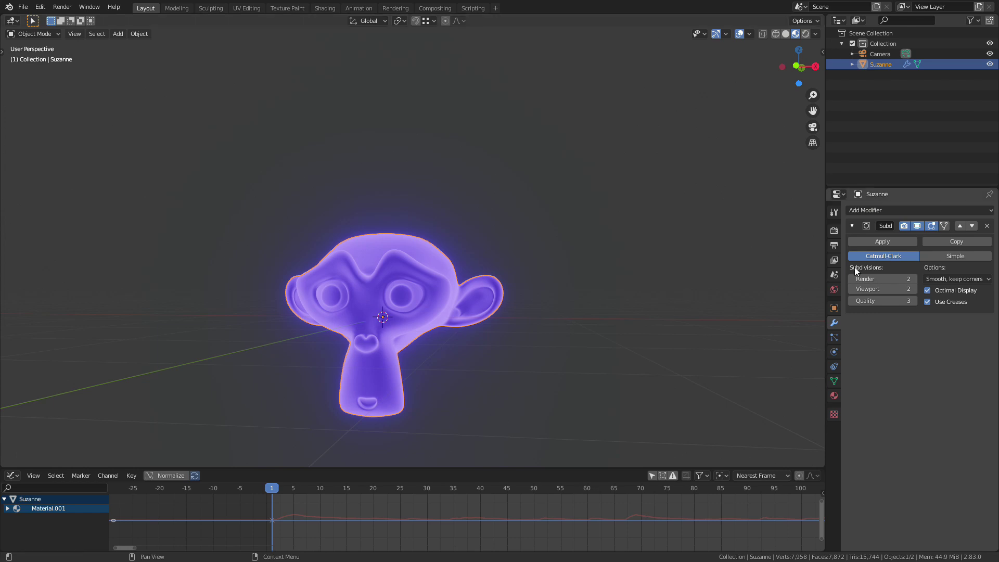
{"action": "left_click", "coordinate": [833, 320]}
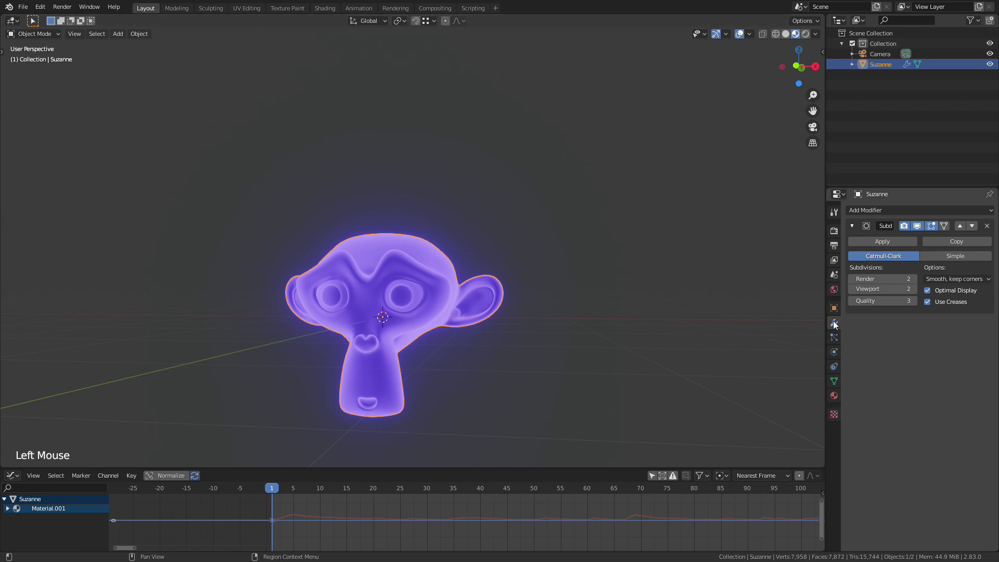
{"action": "left_click", "coordinate": [882, 213]}
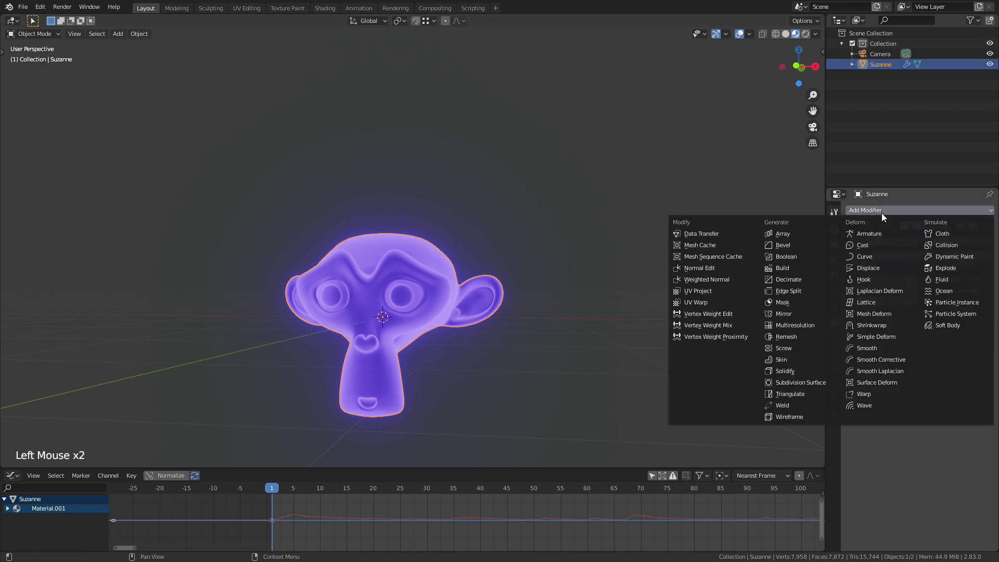
{"action": "left_click", "coordinate": [870, 267]}
{"action": "mouse_move", "coordinate": [453, 364]}
{"action": "middle_mouse_down"}
{"action": "mouse_move", "coordinate": [461, 381]}
{"action": "mouse_move", "coordinate": [470, 375]}
{"action": "middle_mouse_up"}
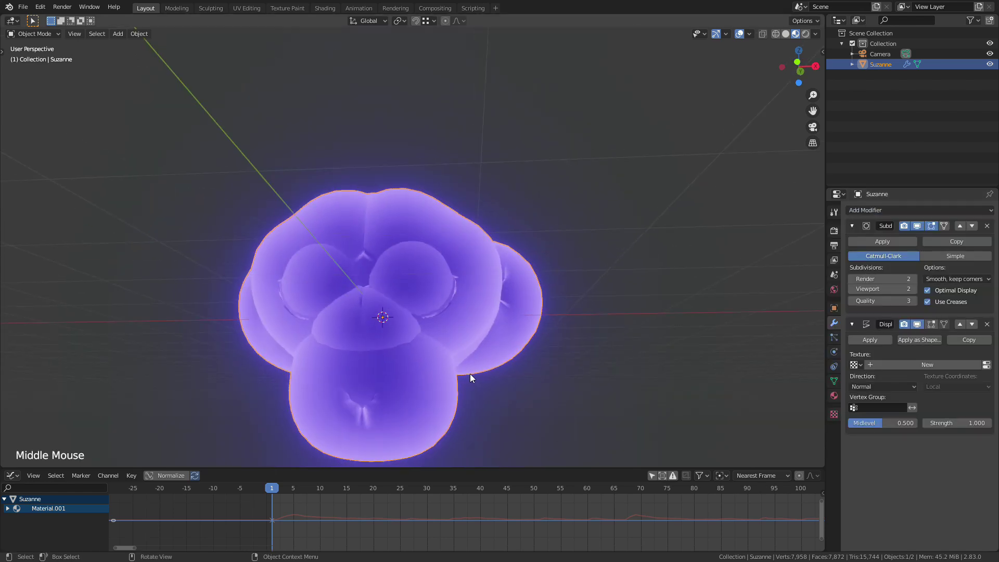
{"action": "left_click", "coordinate": [950, 420]}
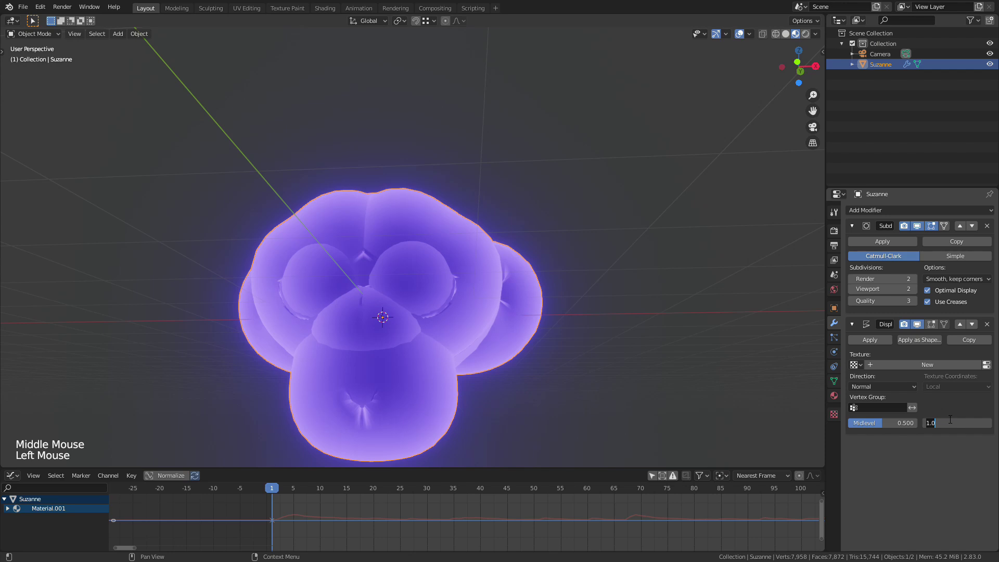
{"action": "key", "text": "BackSpace"}
{"action": "type", "text": "0.1"}
{"action": "key", "text": "Return"}
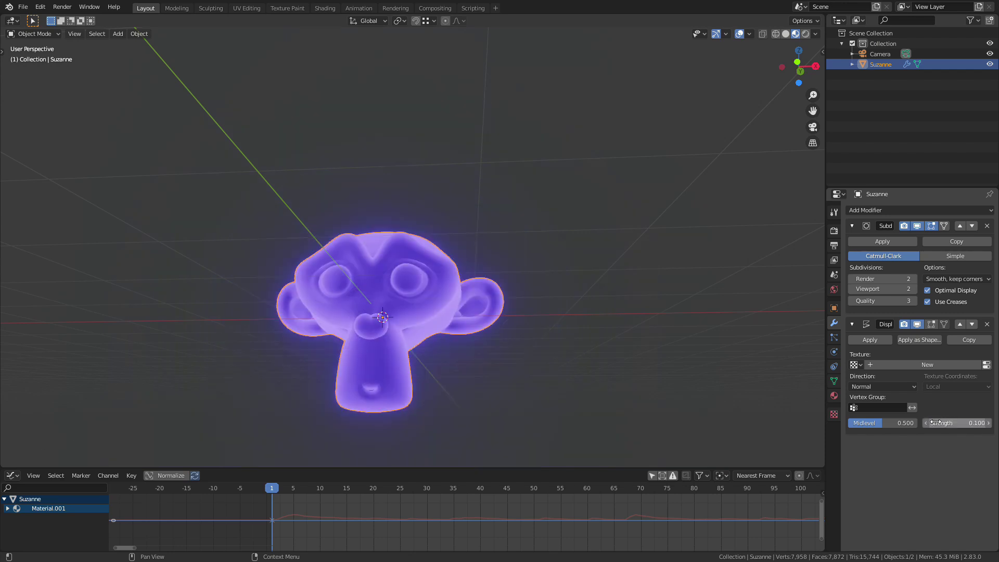
Keyframe the Displace Strength and bake the music mp3 into its curve.
{"action": "right_click", "coordinate": [952, 422]}
{"action": "left_click", "coordinate": [936, 422]}
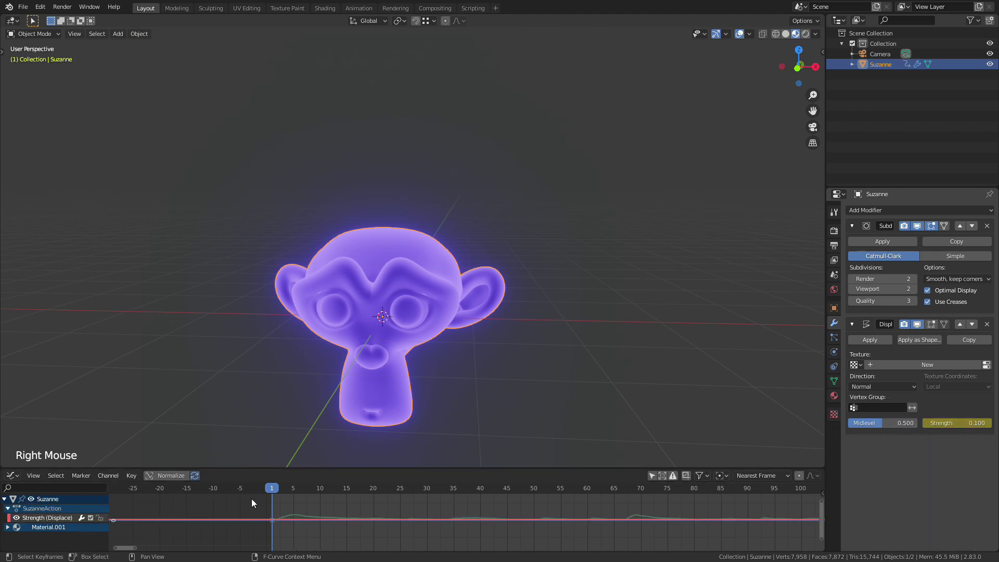
{"action": "left_click", "coordinate": [133, 477]}
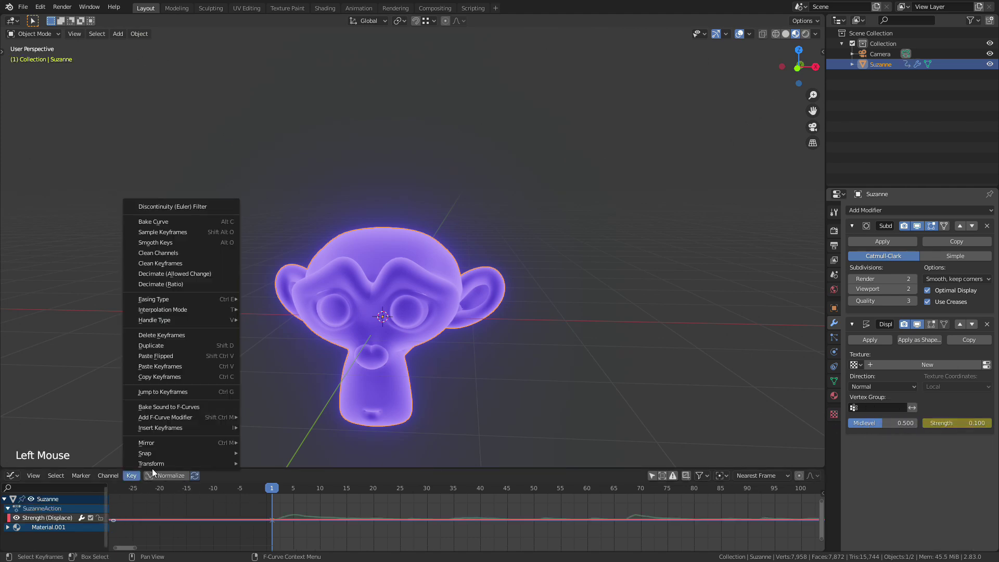
{"action": "left_click", "coordinate": [166, 408]}
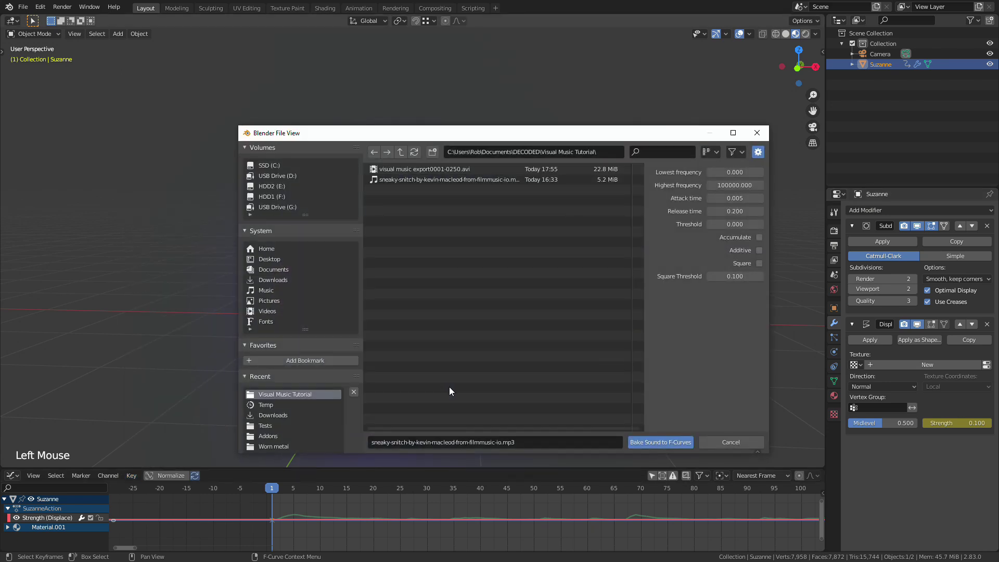
{"action": "left_click", "coordinate": [654, 442]}
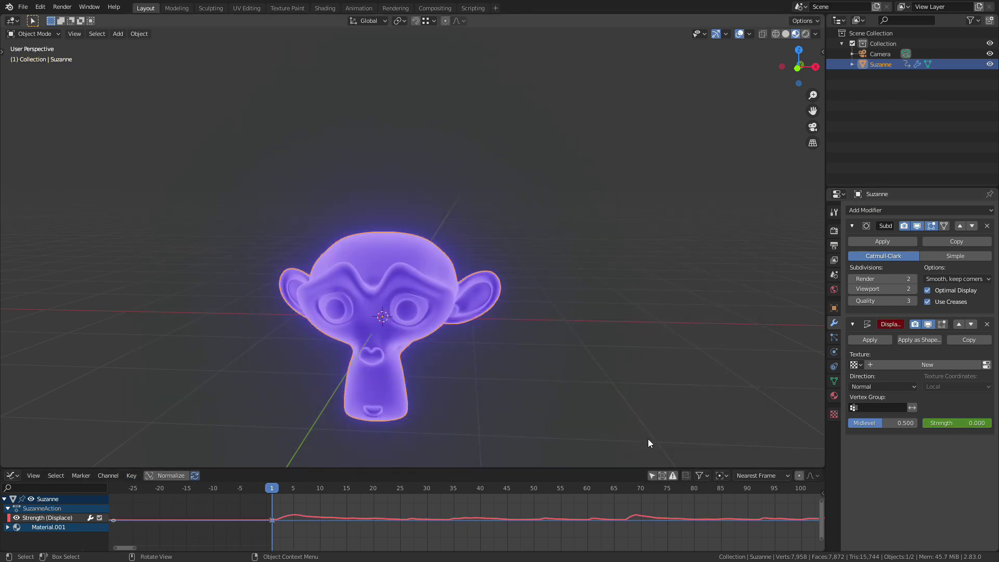
Play the animation to watch Suzanne swell with the music, then stop at frame 1.
{"action": "key", "text": "space"}
{"action": "key", "text": "Return"}
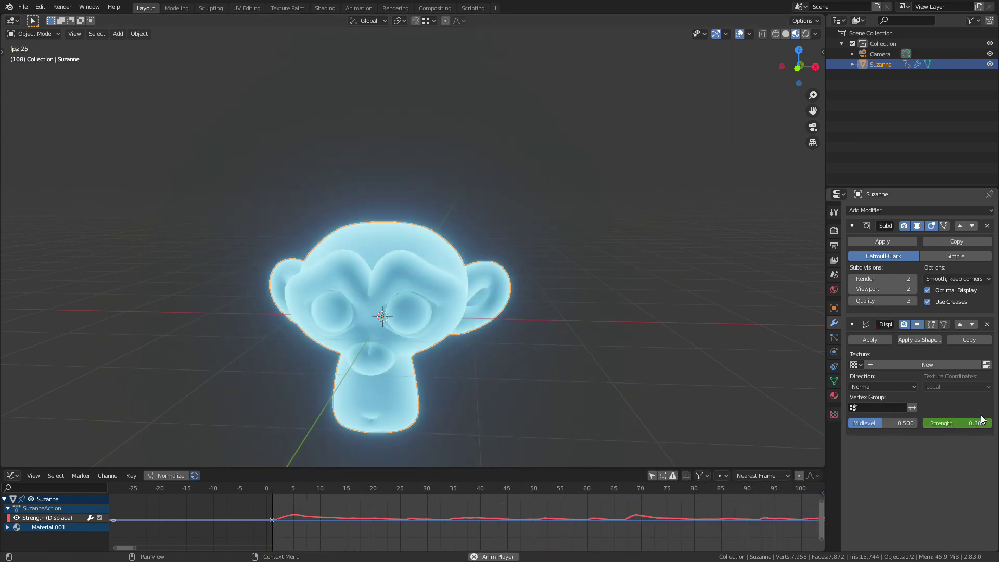
{"action": "key", "text": "Escape"}
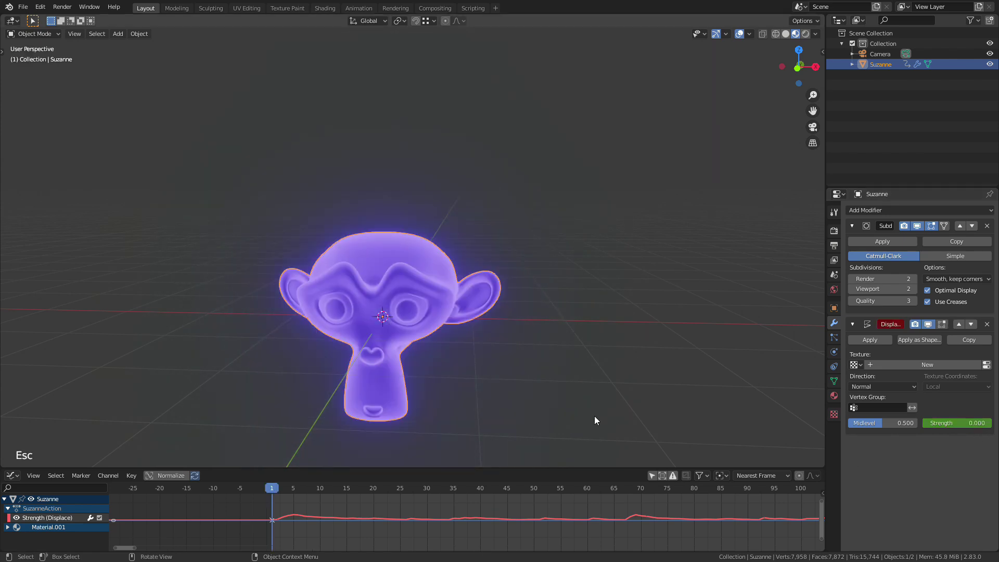
Set the Displace Midlevel to 0.8.
{"action": "scroll", "coordinate": [376, 330], "scroll_direction": "up", "scroll_amount": 2}
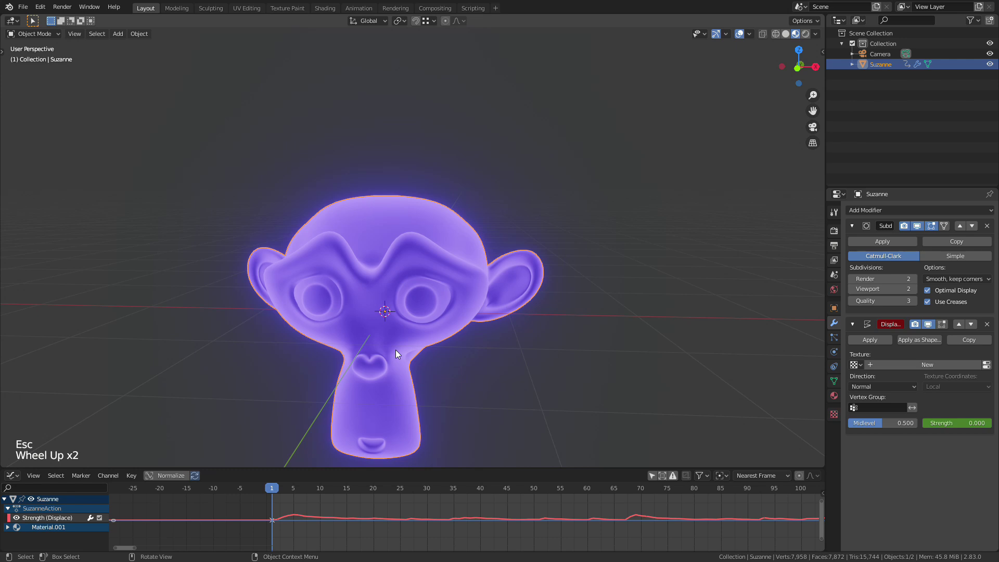
{"action": "left_click", "coordinate": [877, 422]}
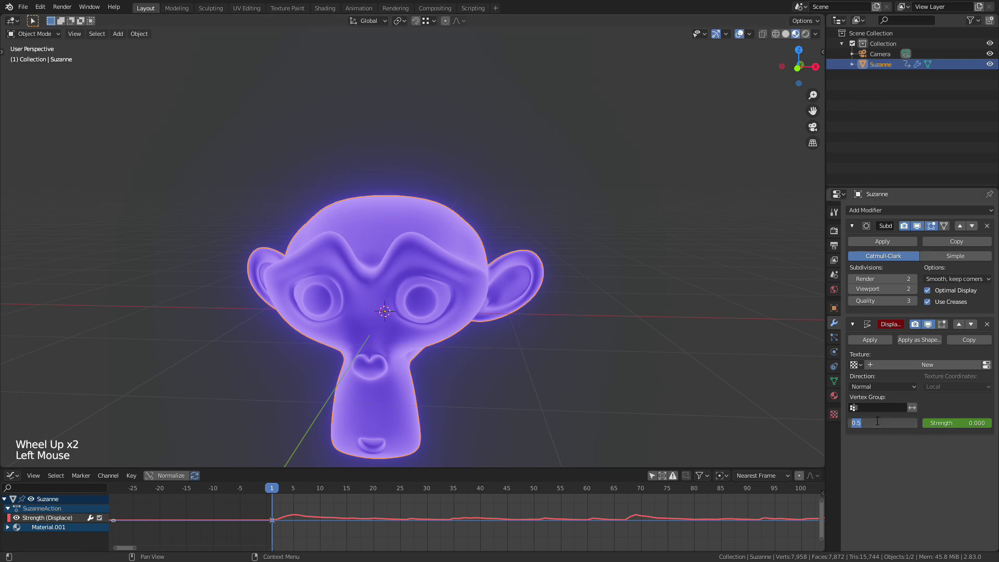
{"action": "type", "text": ".8"}
{"action": "key", "text": "Return"}
Play the animation in Rendered shading with Suzanne deselected and overlays hidden, then stop.
{"action": "key", "text": "space"}
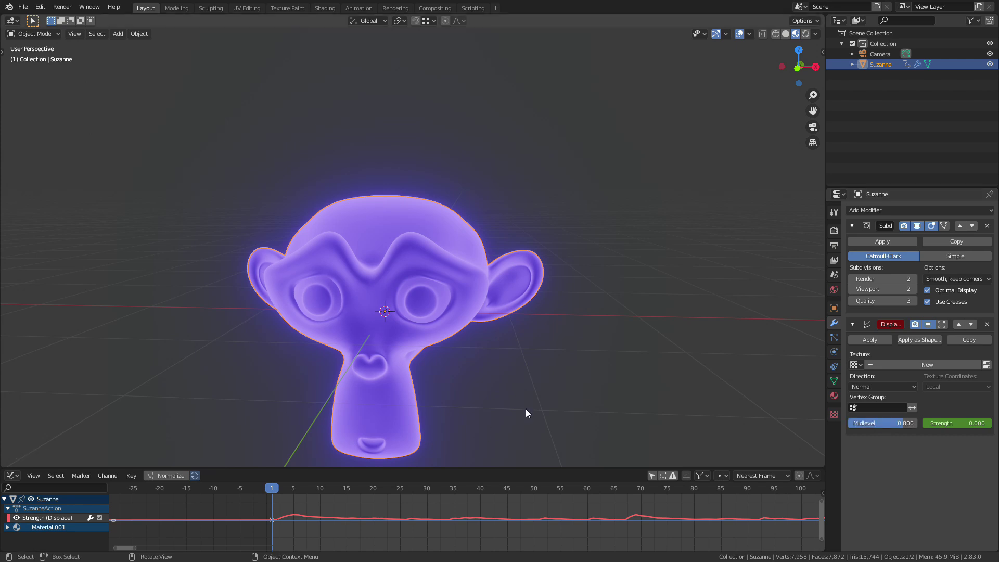
{"action": "scroll", "coordinate": [526, 408], "scroll_direction": "down", "scroll_amount": 3}
{"action": "mouse_move", "coordinate": [504, 411]}
{"action": "middle_mouse_down"}
{"action": "mouse_move", "coordinate": [458, 415]}
{"action": "mouse_move", "coordinate": [492, 420]}
{"action": "mouse_move", "coordinate": [485, 383]}
{"action": "middle_mouse_up"}
{"action": "scroll", "coordinate": [485, 383], "scroll_direction": "up", "scroll_amount": 2}
{"action": "key", "text": "z"}
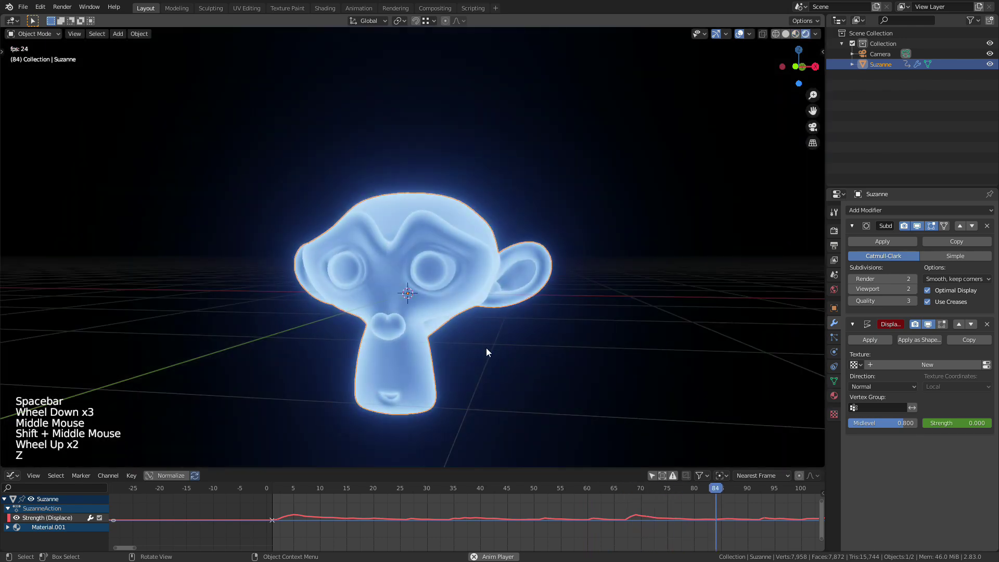
{"action": "key", "text": "a"}
{"action": "left_click", "coordinate": [740, 34]}
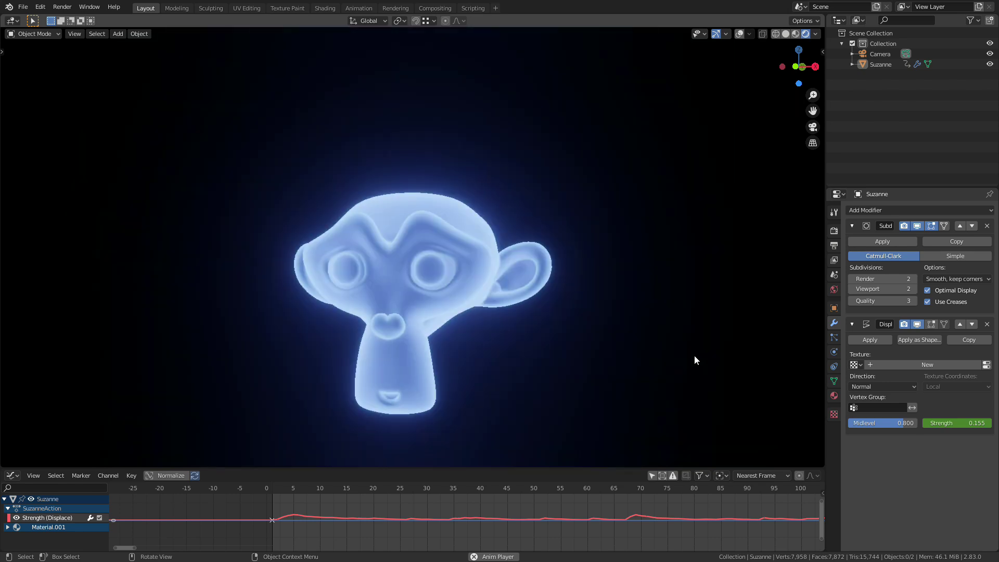
{"action": "key", "text": "Escape"}
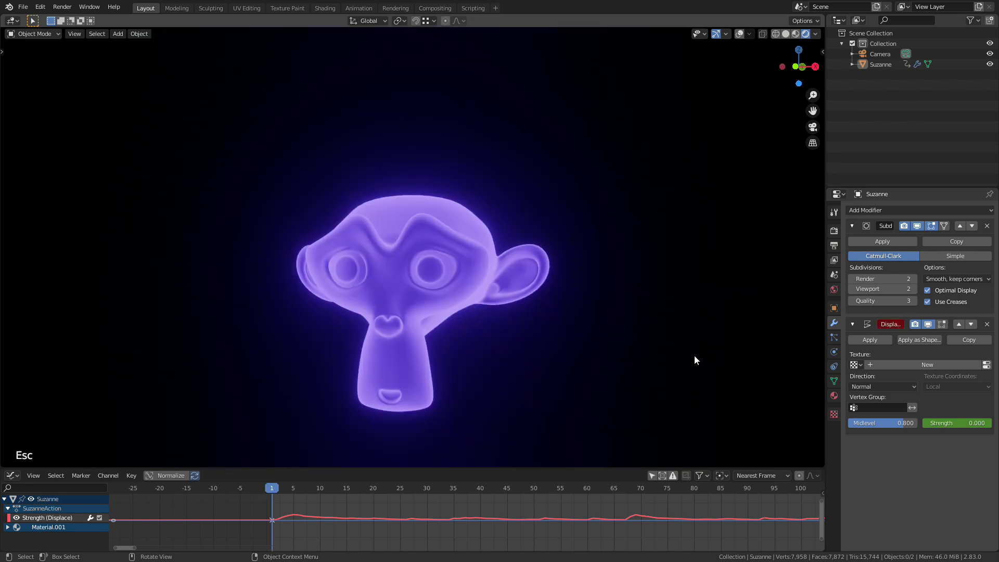